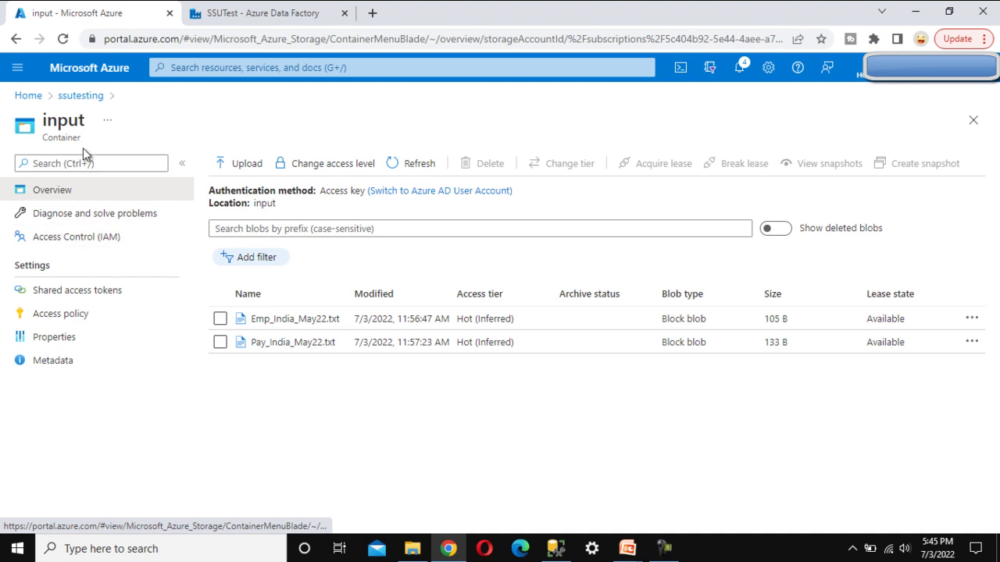
Open the output container of the ssutesting storage account and check its contents
{"action": "left_click", "coordinate": [80, 96]}
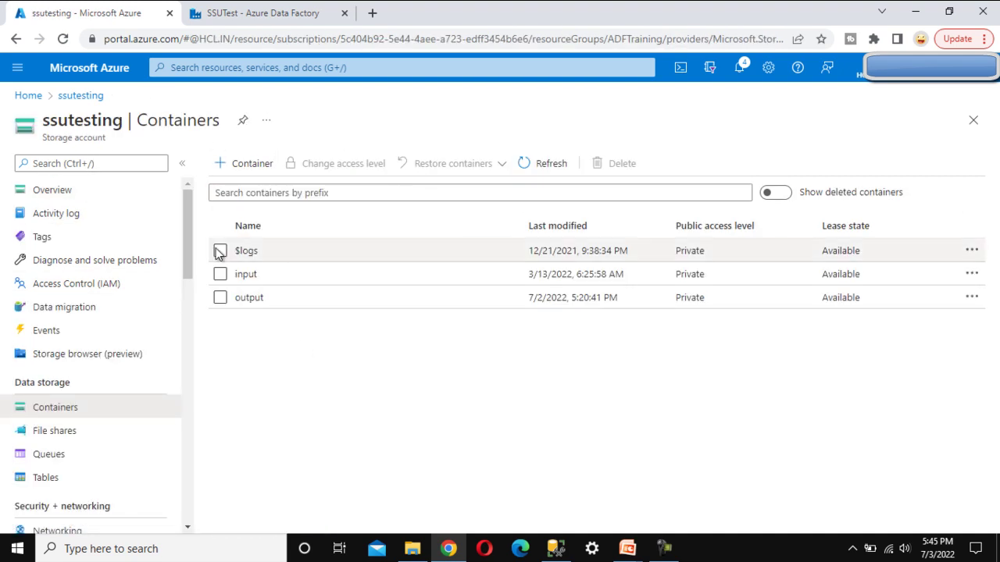
{"action": "left_click", "coordinate": [262, 300]}
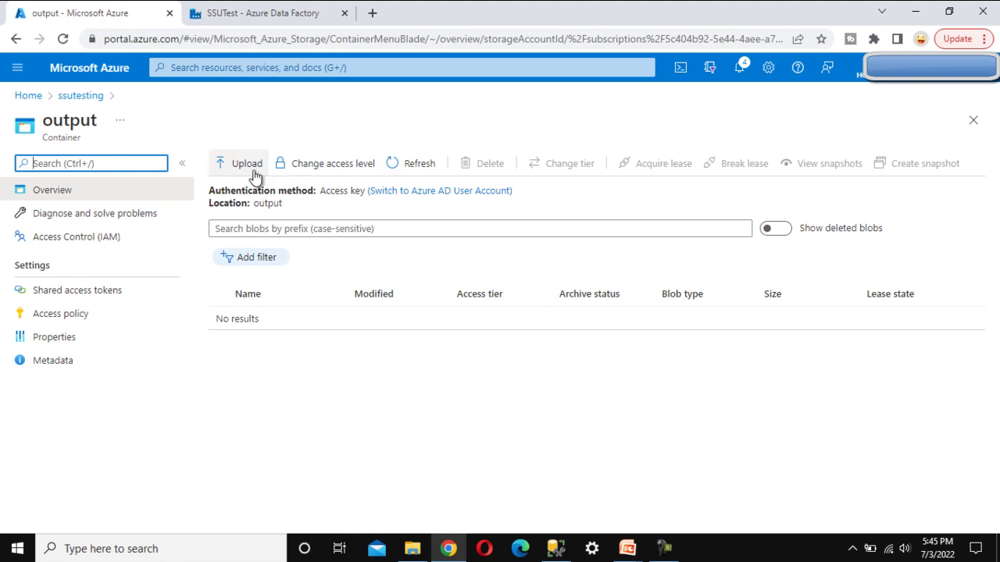
{"action": "left_click_drag", "start_coordinate": [39, 122], "coordinate": [113, 129]}
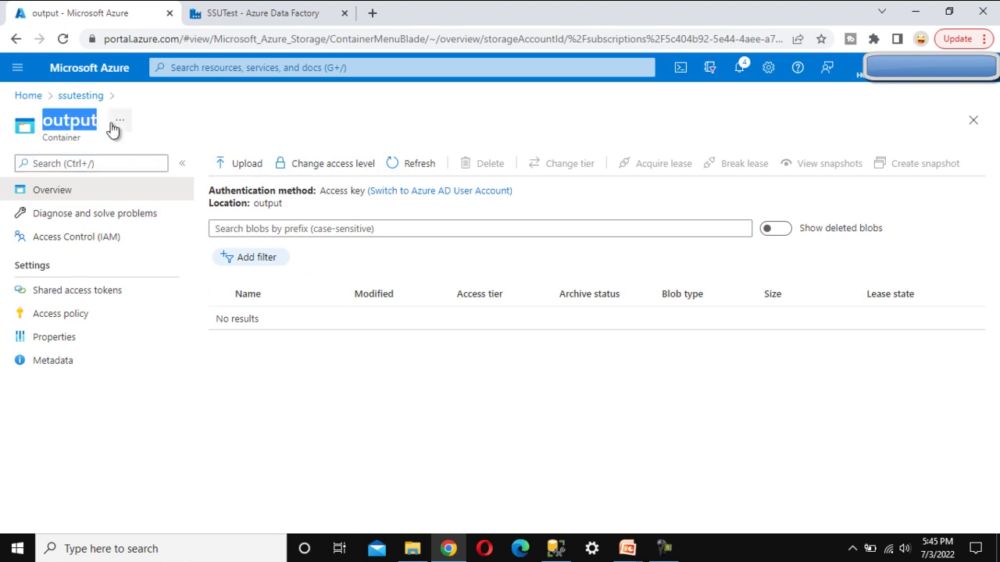
{"action": "left_click", "coordinate": [297, 113]}
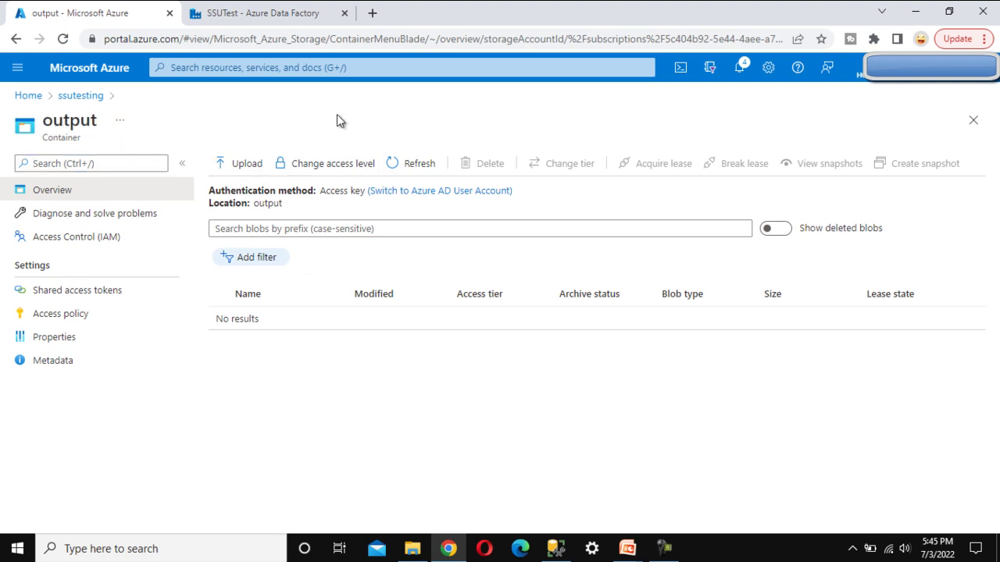
Switch to the SSUTest data factory and create a new data flow named "conditional split"
{"action": "left_click", "coordinate": [239, 17]}
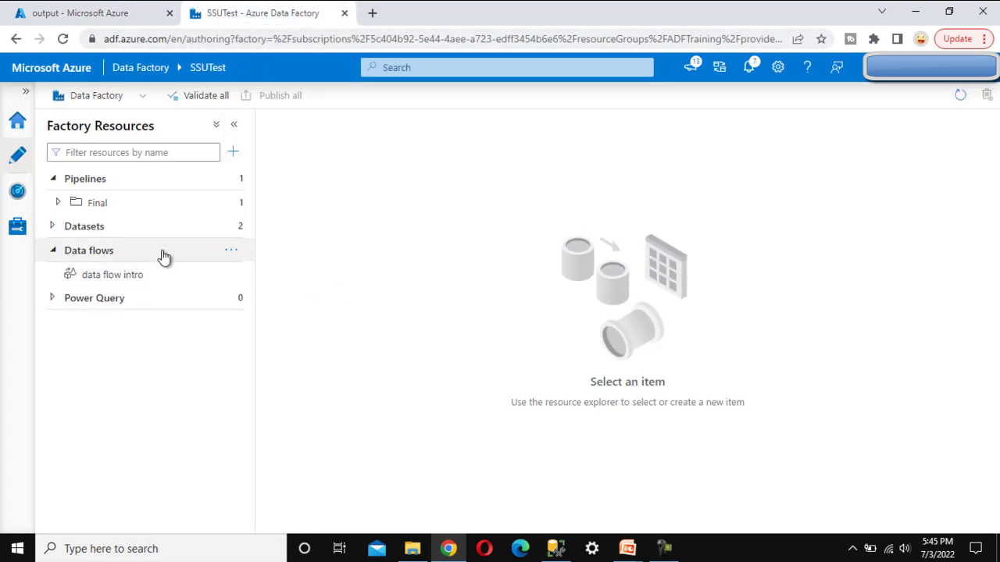
{"action": "left_click", "coordinate": [234, 251]}
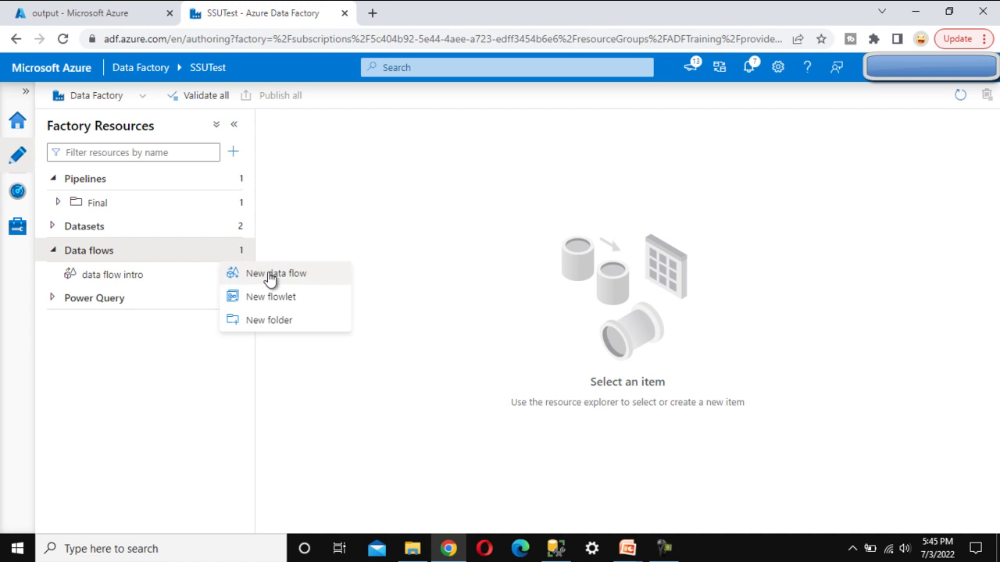
{"action": "left_click", "coordinate": [270, 275]}
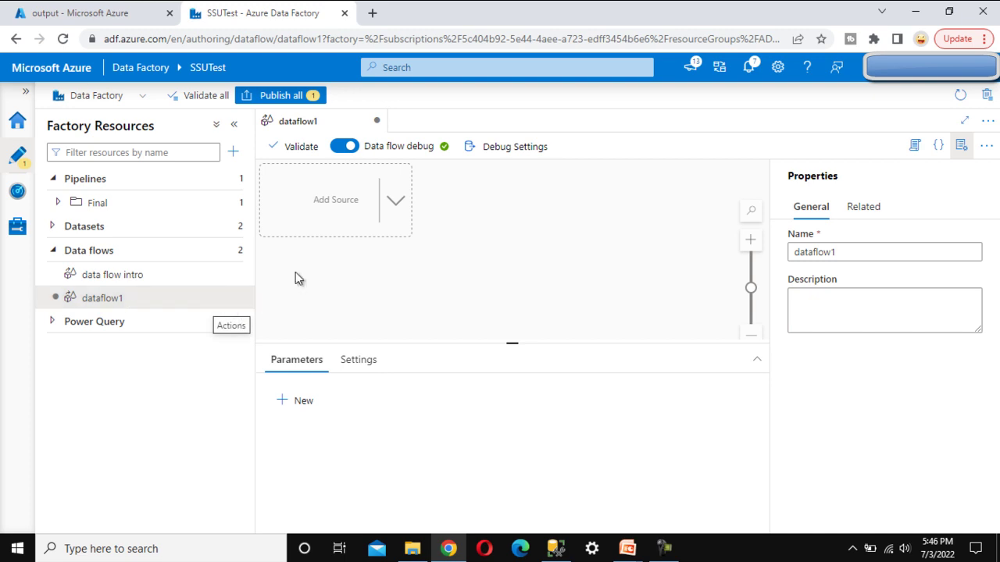
{"action": "left_click", "coordinate": [851, 250]}
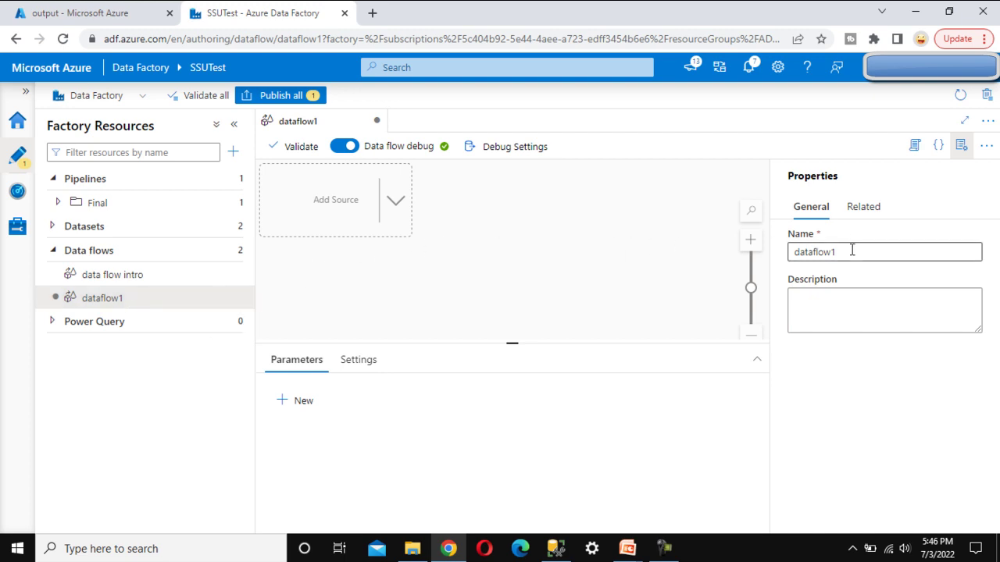
{"action": "left_click_drag", "start_coordinate": [862, 245], "coordinate": [792, 253]}
{"action": "key", "text": "BackSpace"}
{"action": "type", "text": "condition"}
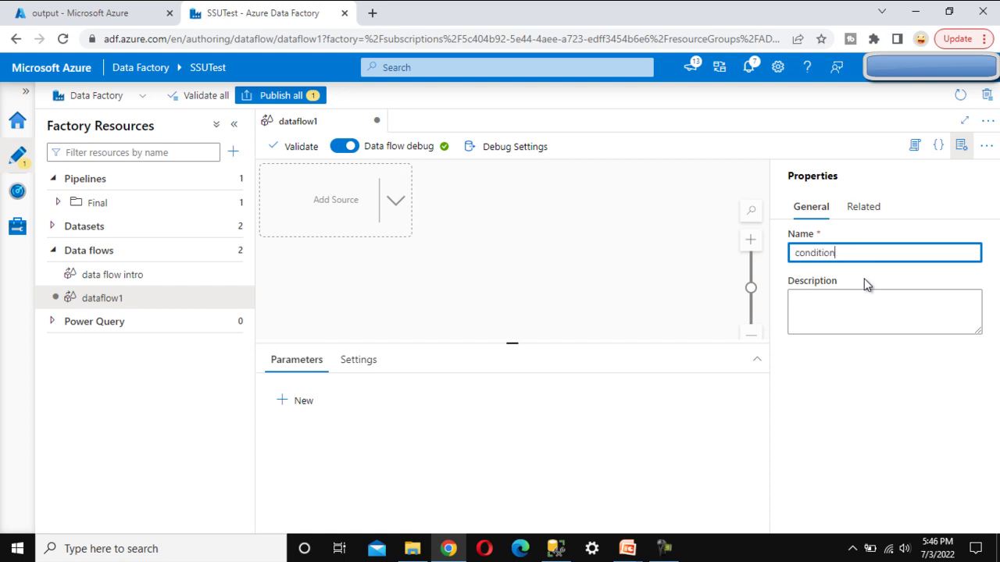
{"action": "type", "text": "al split"}
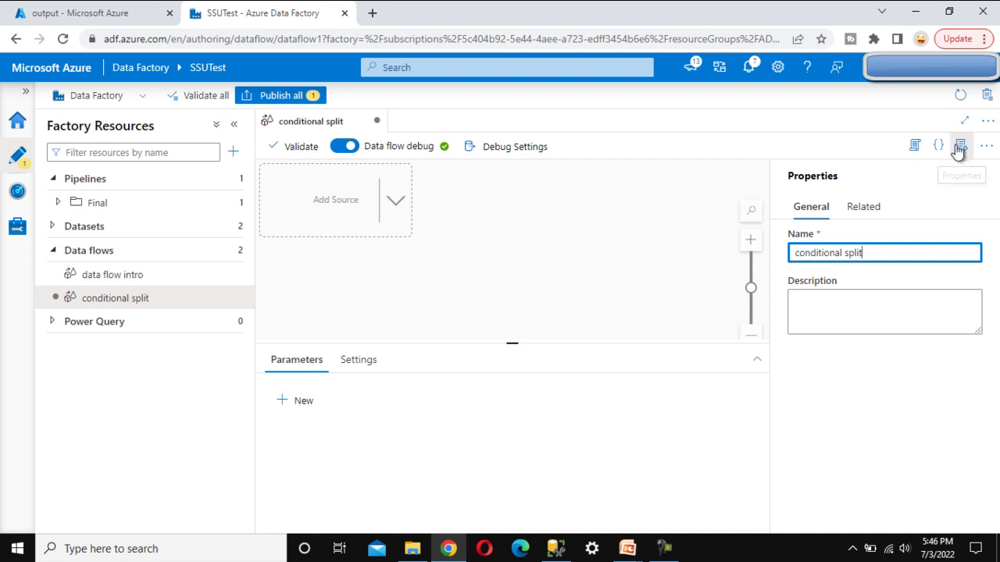
{"action": "left_click", "coordinate": [961, 145]}
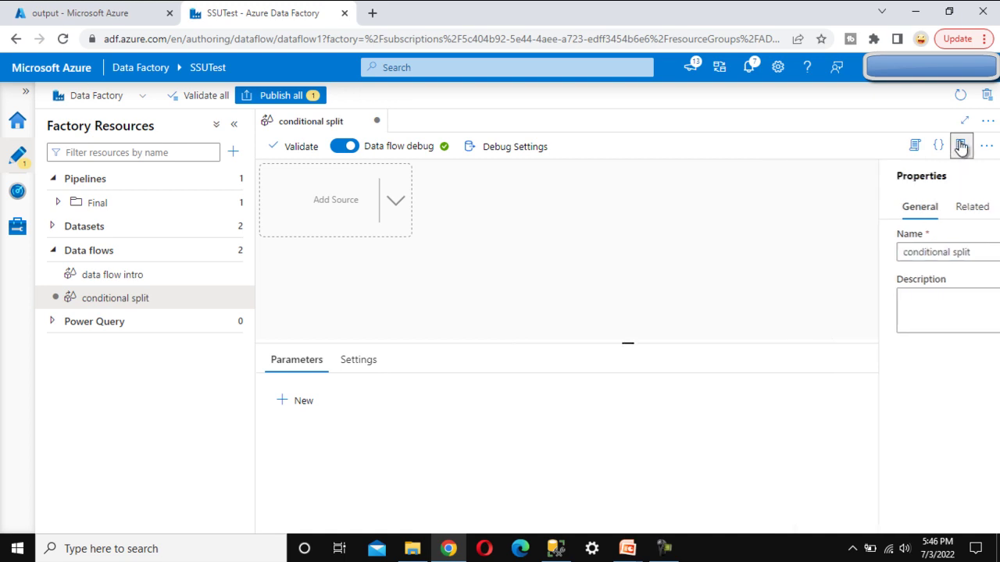
Add a source to the data flow that reads from the Emp_Src_input dataset
{"action": "left_click", "coordinate": [335, 200]}
{"action": "left_click_drag", "start_coordinate": [627, 343], "coordinate": [624, 214]}
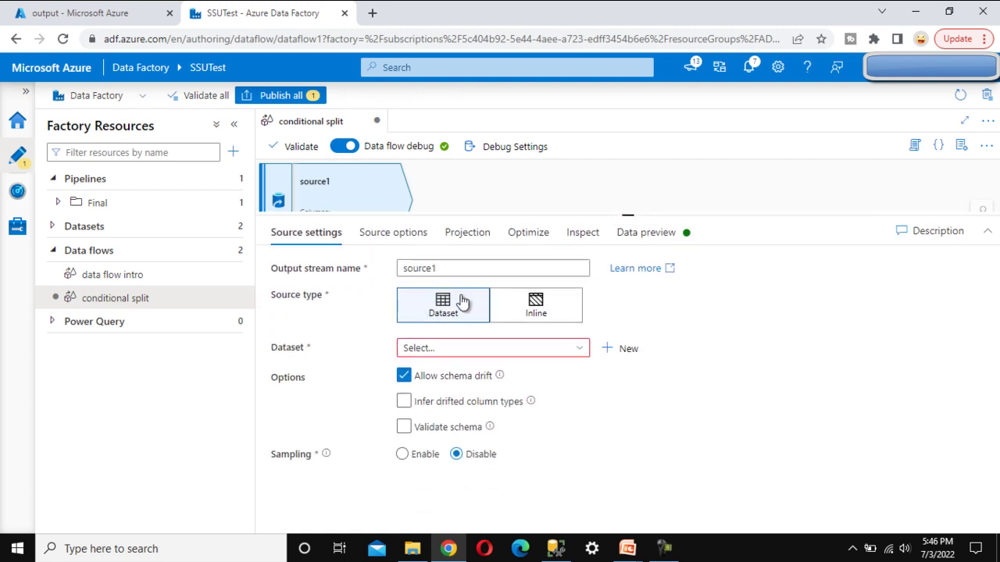
{"action": "left_click", "coordinate": [465, 348]}
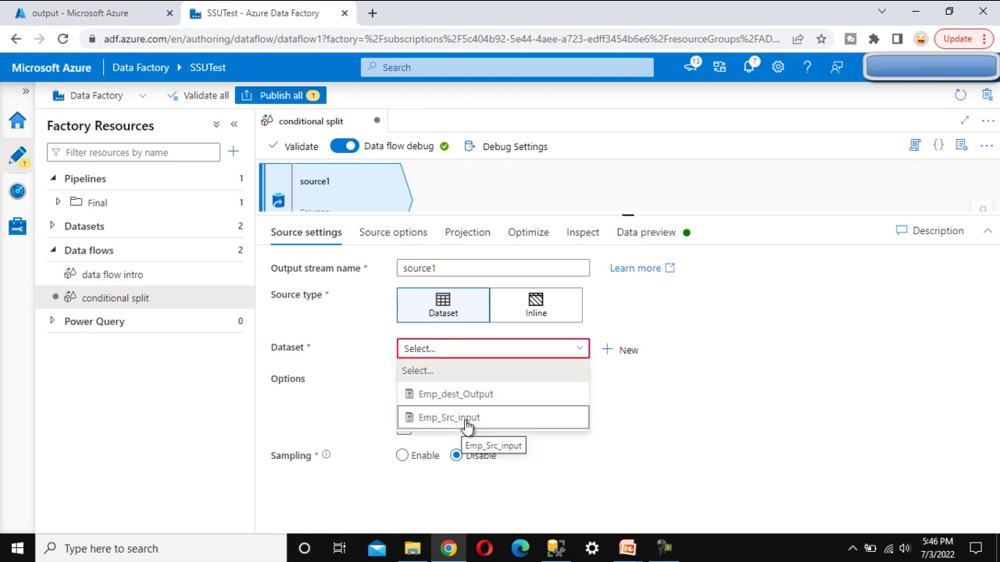
{"action": "left_click", "coordinate": [438, 424]}
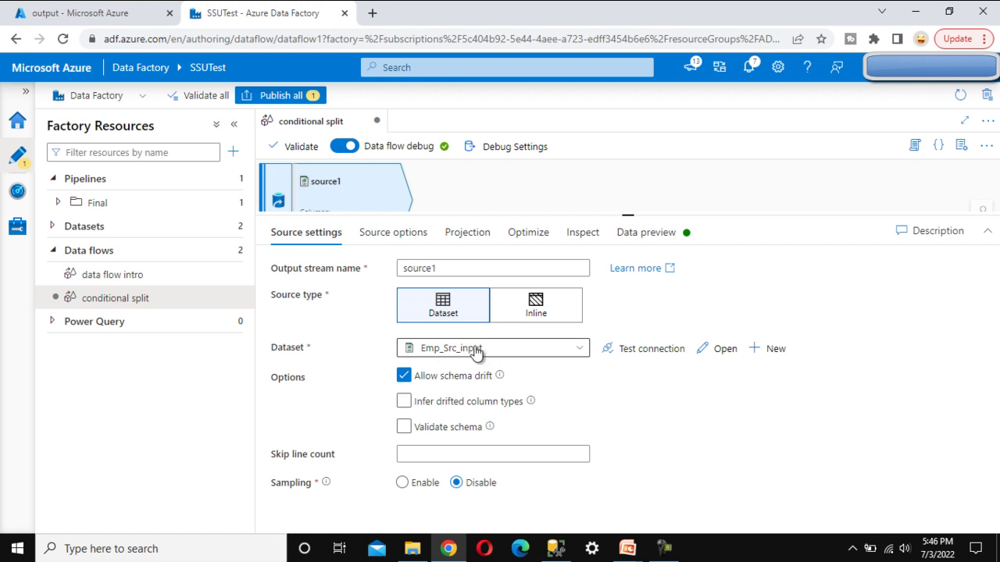
Review the source options of source1 and load a preview of its data
{"action": "left_click", "coordinate": [388, 240]}
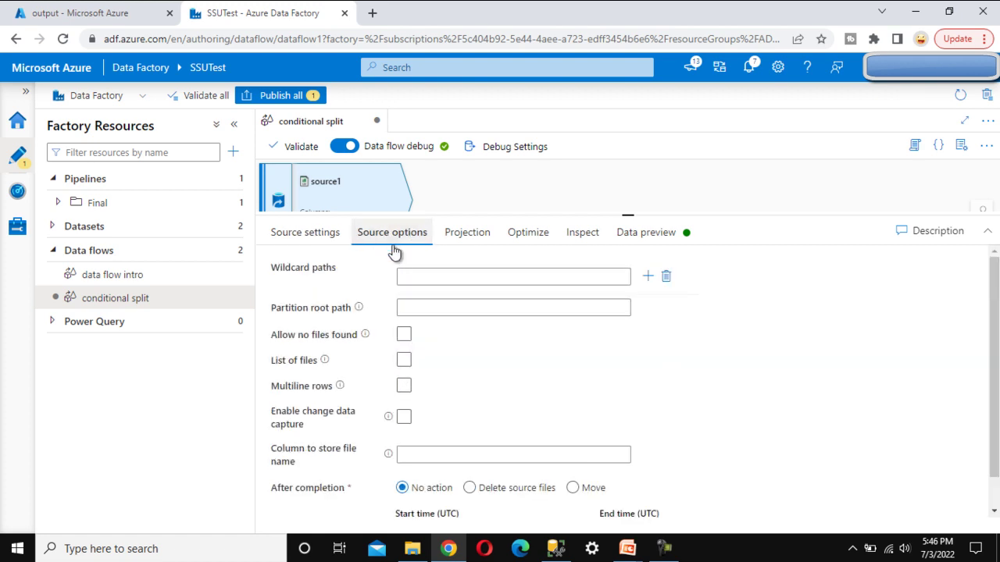
{"action": "scroll", "coordinate": [507, 384], "scroll_direction": "down", "scroll_amount": 1}
{"action": "scroll", "coordinate": [506, 386], "scroll_direction": "up", "scroll_amount": 1}
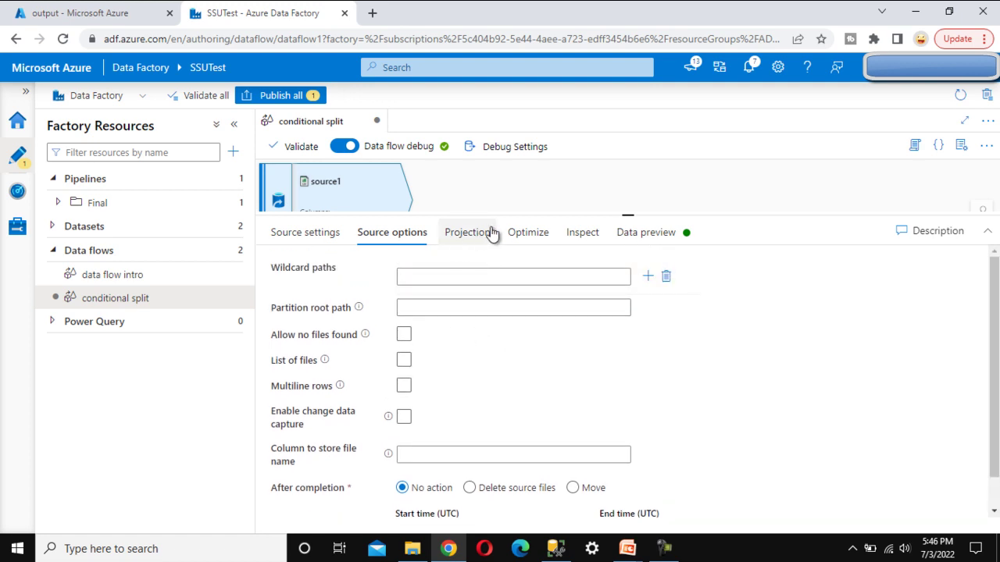
{"action": "left_click", "coordinate": [645, 234]}
{"action": "left_click", "coordinate": [315, 294]}
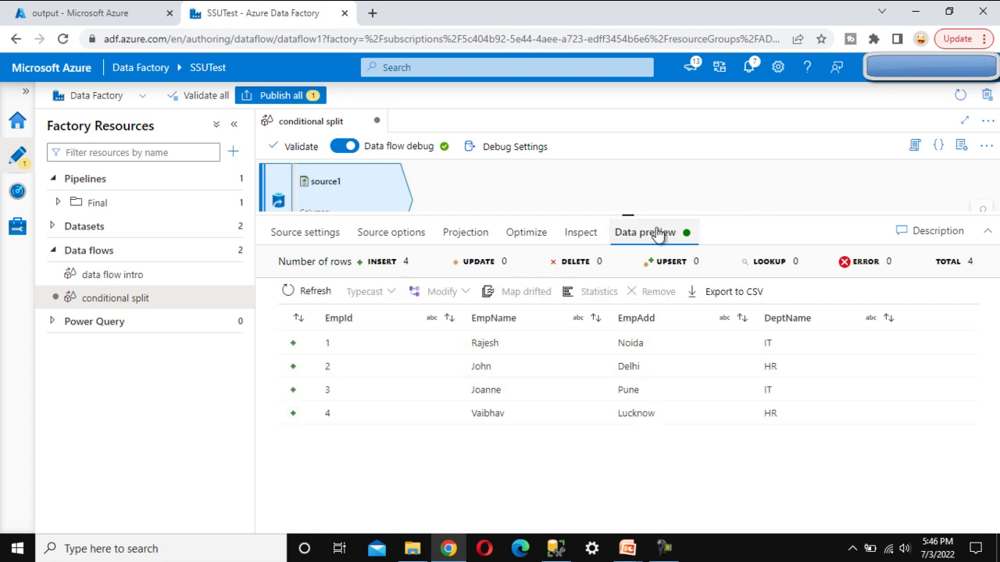
Add a Conditional Split transformation after source1 and set its output stream name to IT
{"action": "left_click_drag", "start_coordinate": [692, 215], "coordinate": [632, 349]}
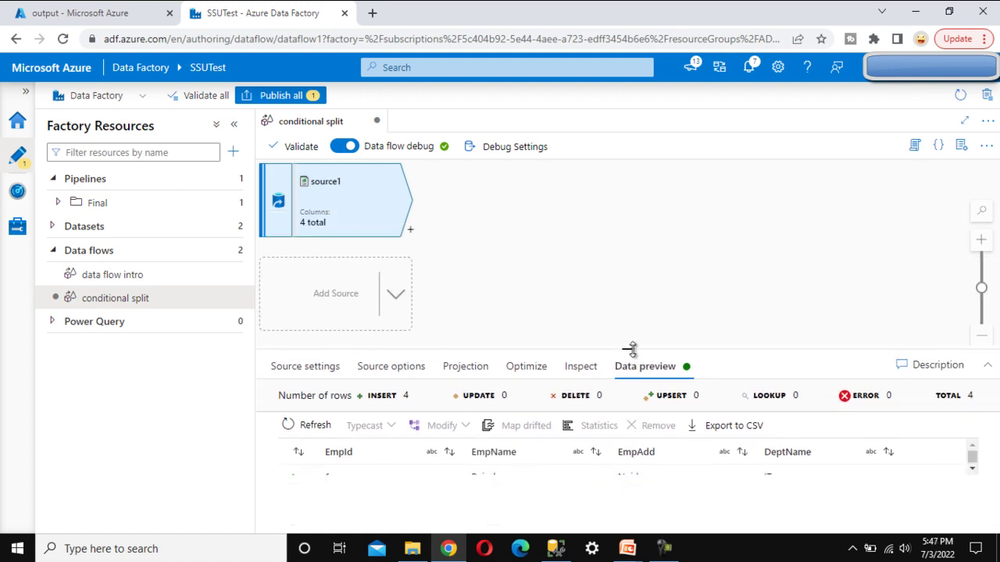
{"action": "left_click", "coordinate": [409, 233]}
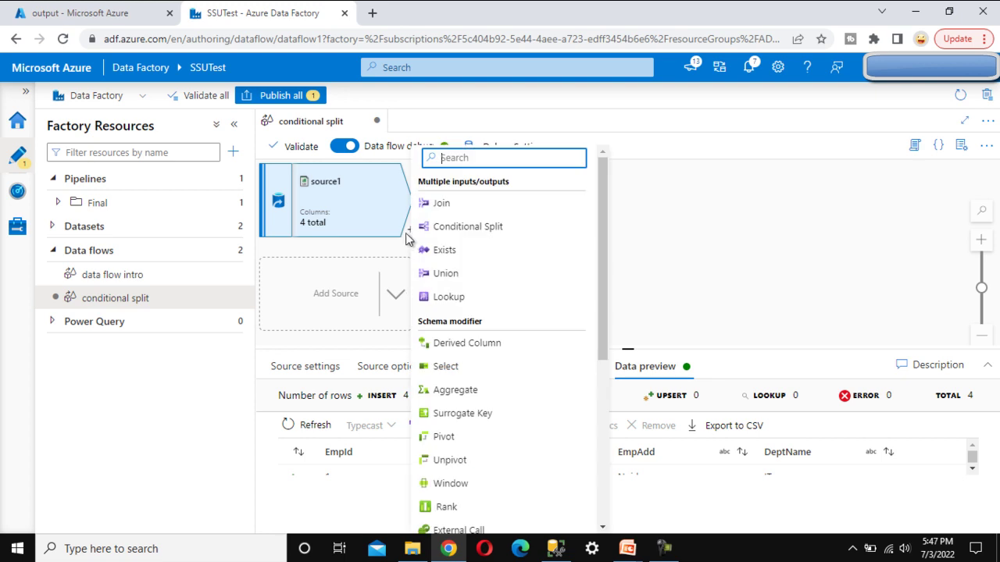
{"action": "left_click", "coordinate": [505, 231]}
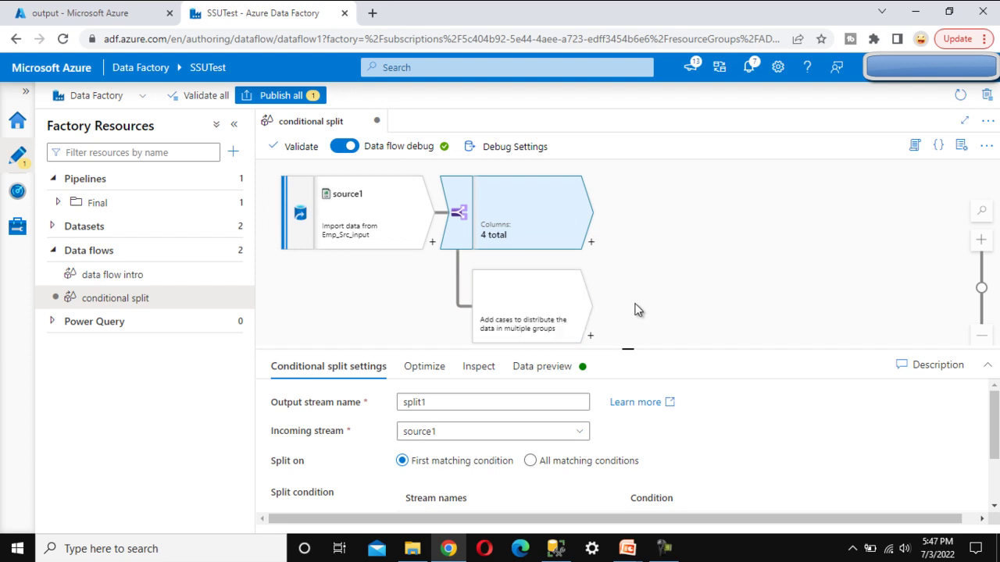
{"action": "left_click_drag", "start_coordinate": [634, 358], "coordinate": [630, 213]}
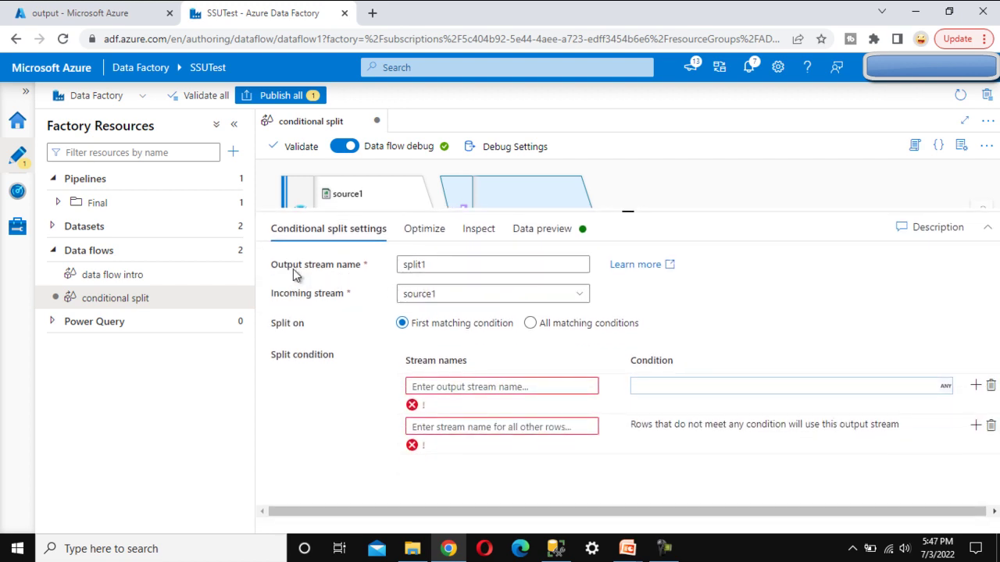
{"action": "double_click", "coordinate": [444, 265]}
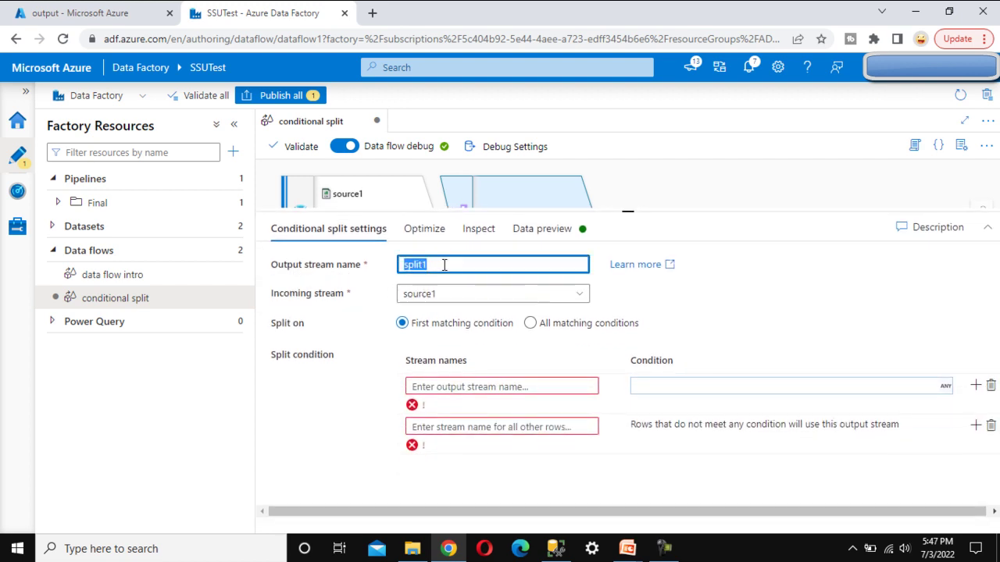
{"action": "type", "text": "IT"}
{"action": "left_click_drag", "start_coordinate": [273, 294], "coordinate": [343, 296]}
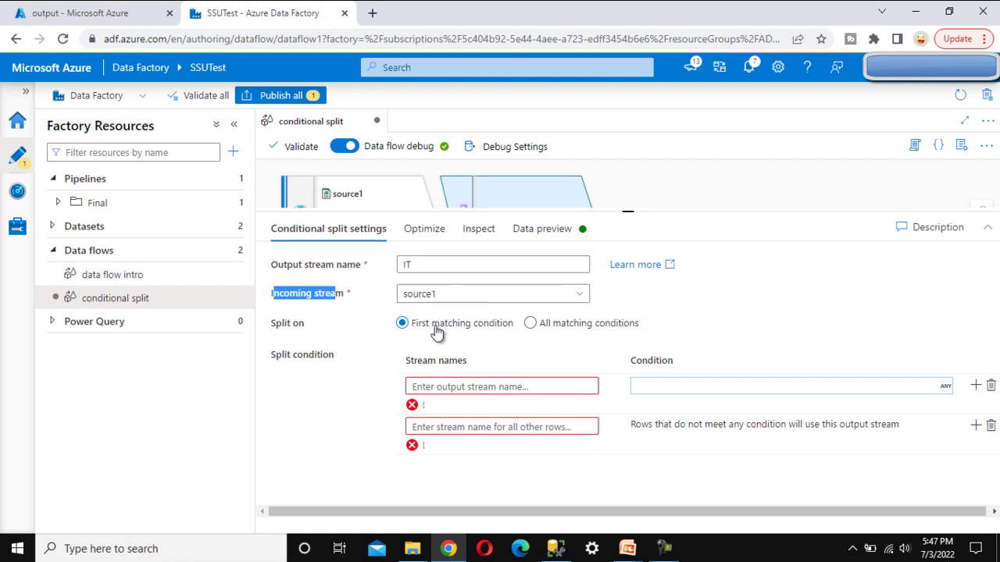
{"action": "left_click_drag", "start_coordinate": [273, 355], "coordinate": [338, 355]}
{"action": "left_click", "coordinate": [350, 377]}
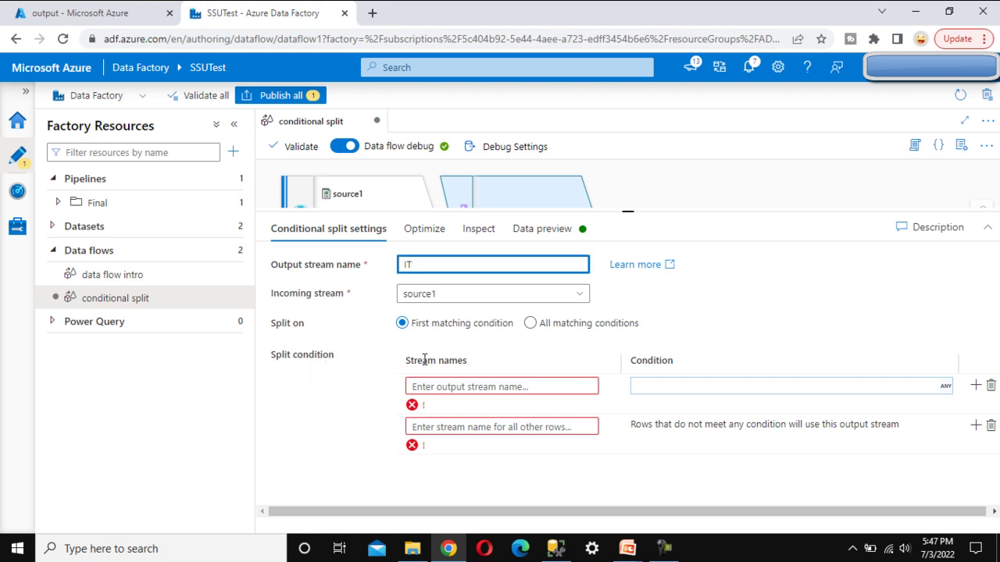
Define a split stream named IT with the condition DeptName=="IT" and save the expression
{"action": "left_click", "coordinate": [453, 386]}
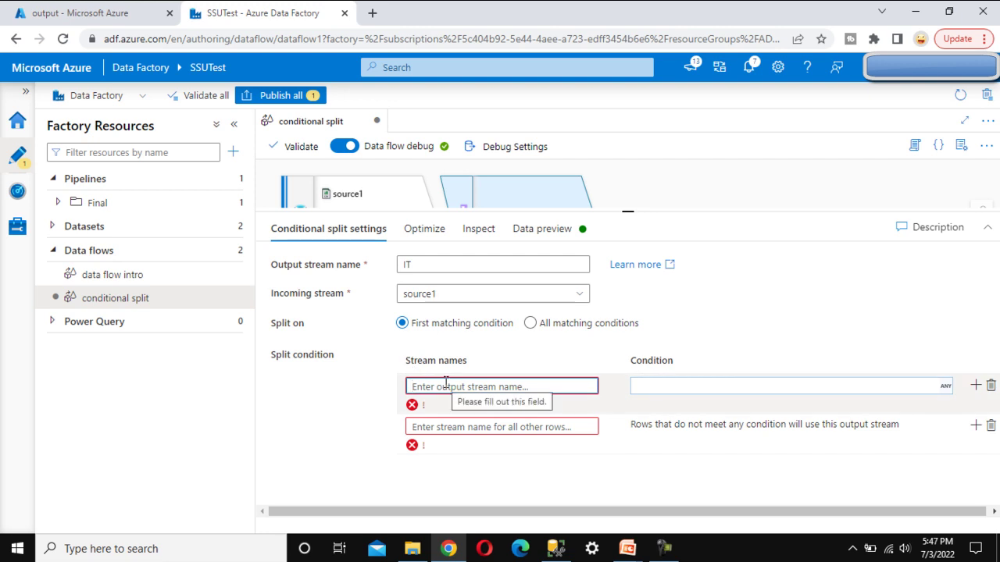
{"action": "type", "text": "IT"}
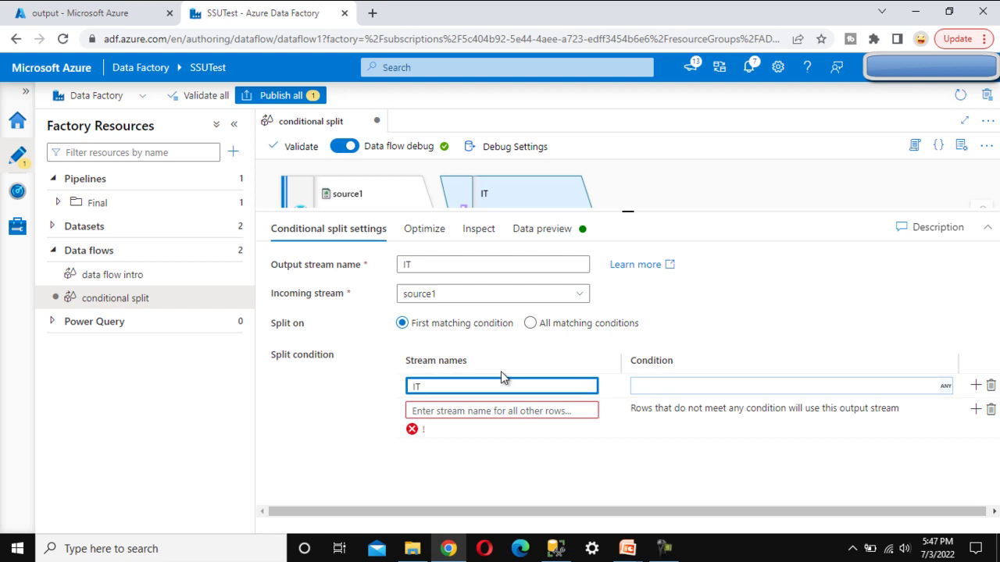
{"action": "left_click", "coordinate": [678, 386]}
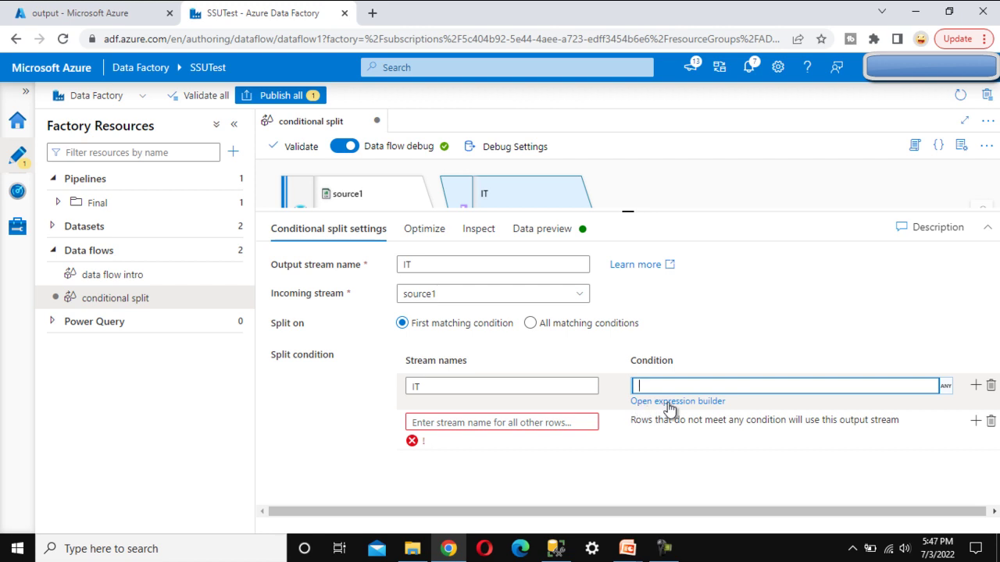
{"action": "left_click", "coordinate": [668, 403]}
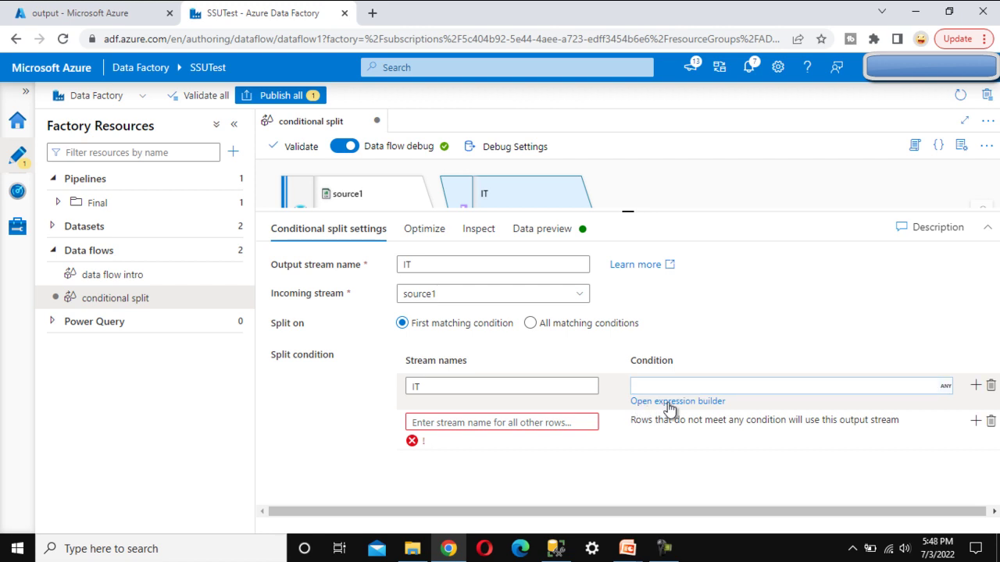
{"action": "scroll", "coordinate": [421, 404], "scroll_direction": "down", "scroll_amount": 1}
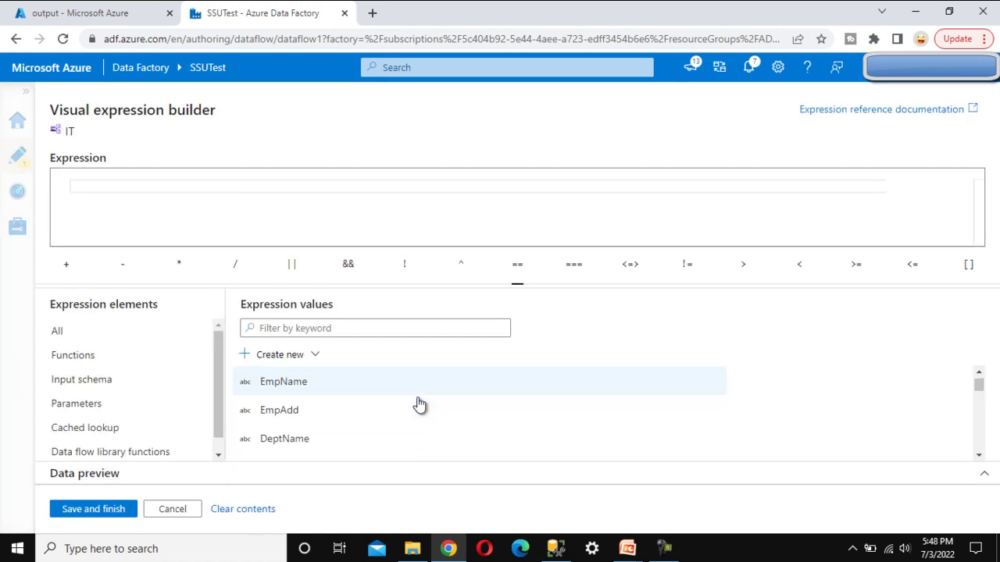
{"action": "scroll", "coordinate": [420, 404], "scroll_direction": "down", "scroll_amount": 1}
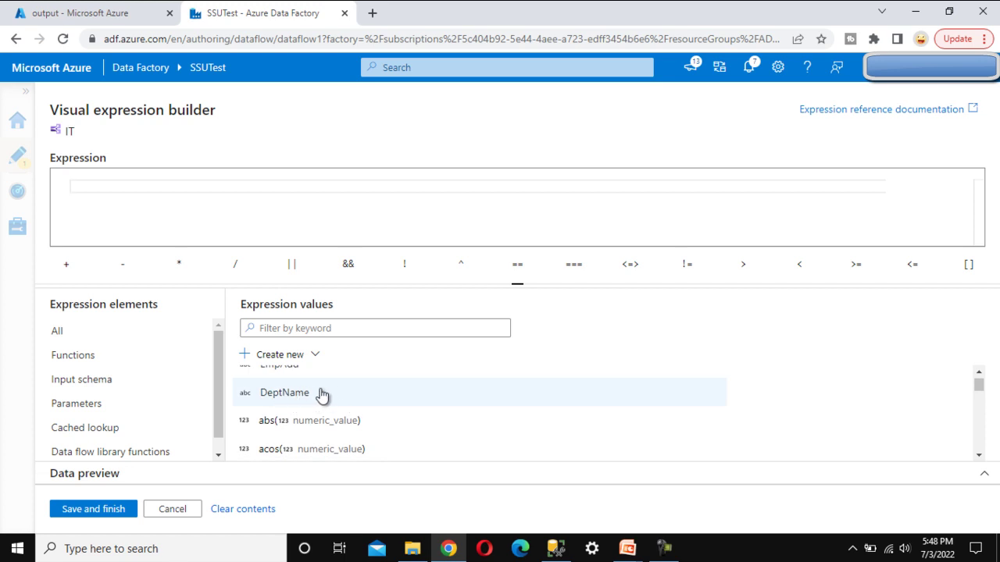
{"action": "left_click", "coordinate": [325, 396]}
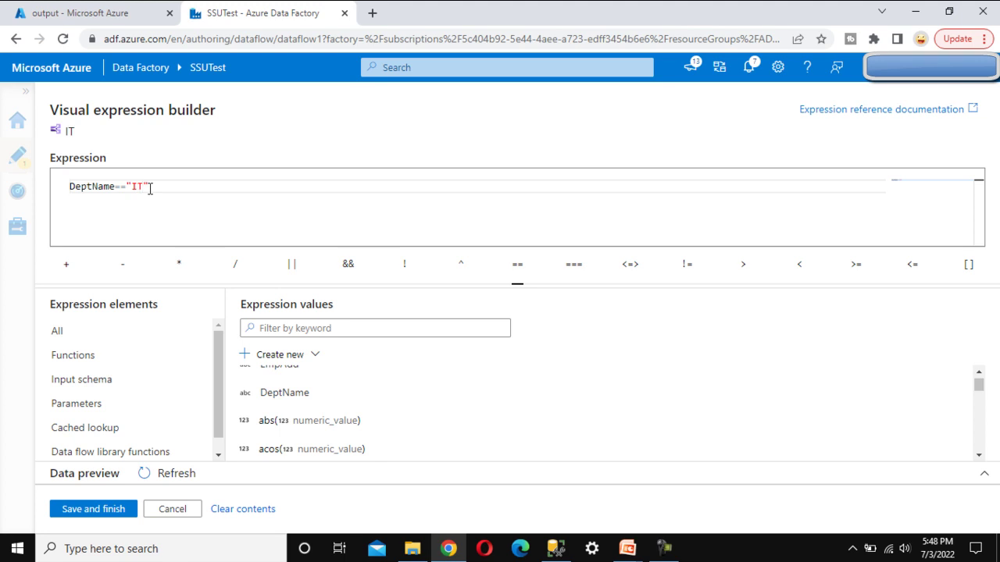
{"action": "left_click", "coordinate": [86, 506]}
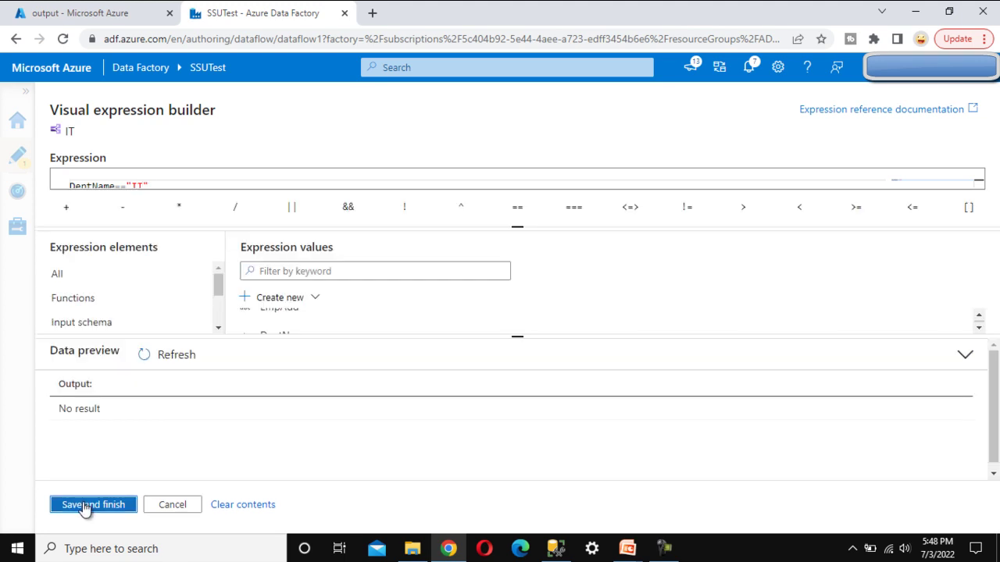
Name the stream for all rows that meet no condition Default
{"action": "left_click", "coordinate": [441, 411]}
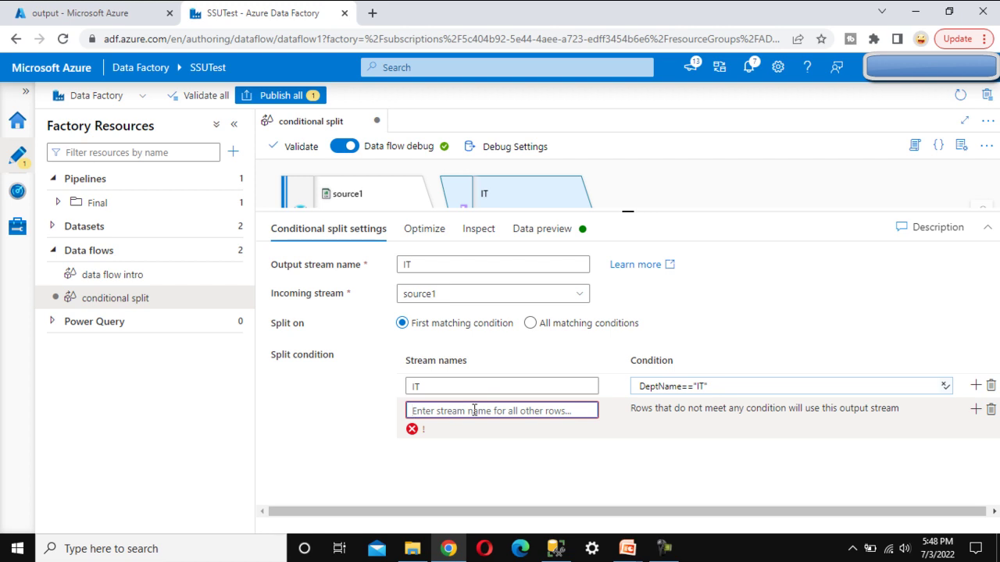
{"action": "type", "text": "Default"}
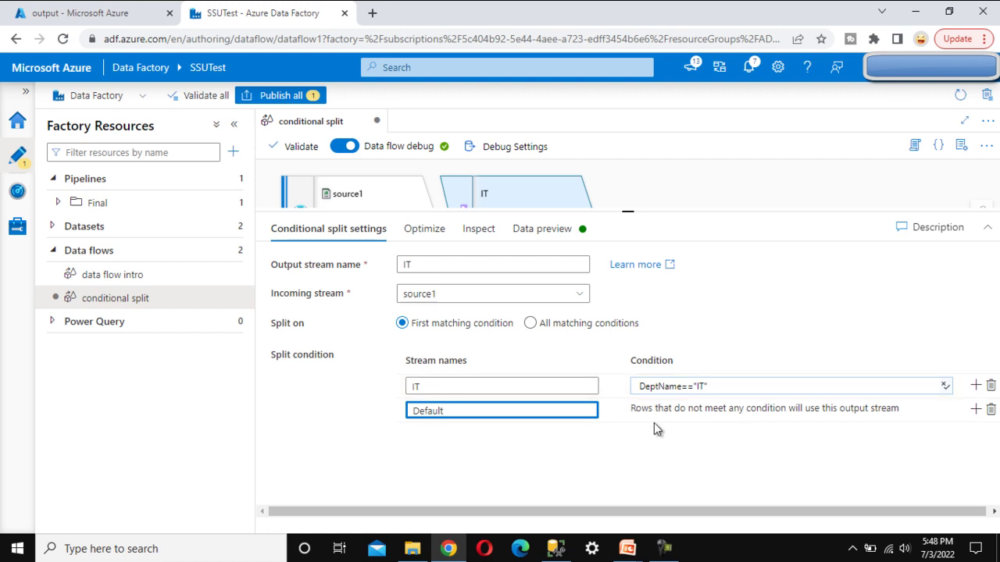
{"action": "left_click_drag", "start_coordinate": [631, 409], "coordinate": [839, 410]}
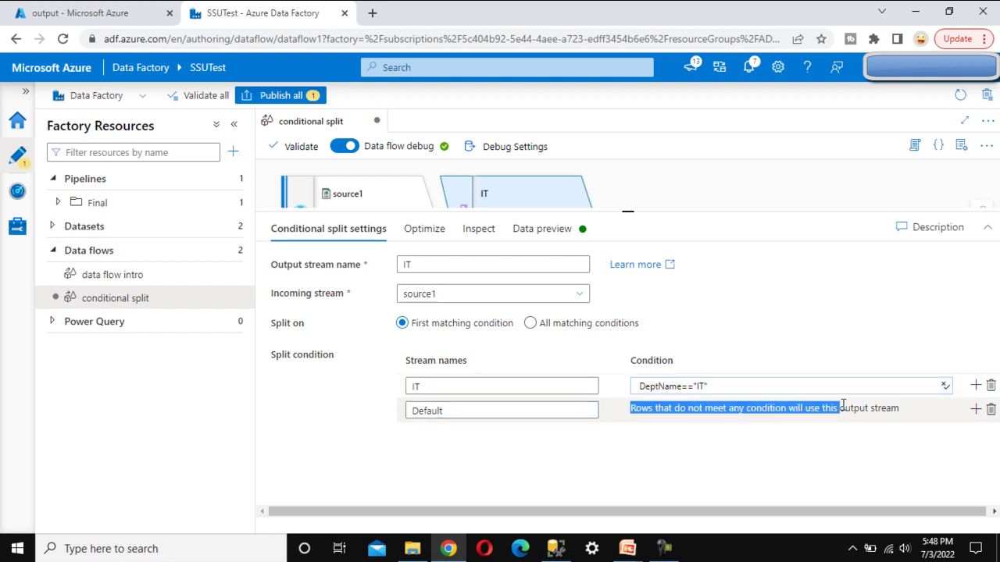
Add a second split stream named HR with the condition DeptName=="HR" and save the expression
{"action": "left_click", "coordinate": [842, 450]}
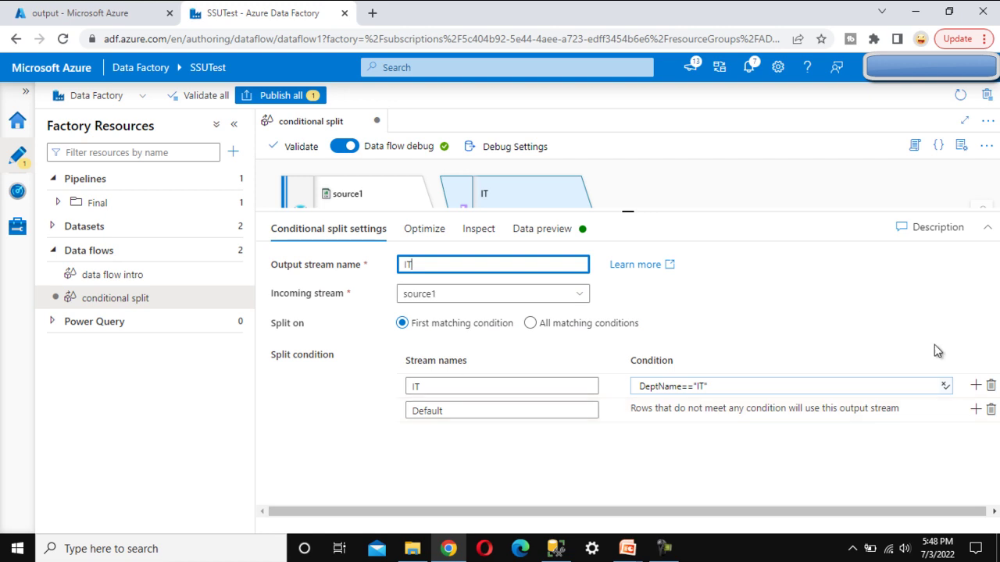
{"action": "left_click", "coordinate": [976, 387]}
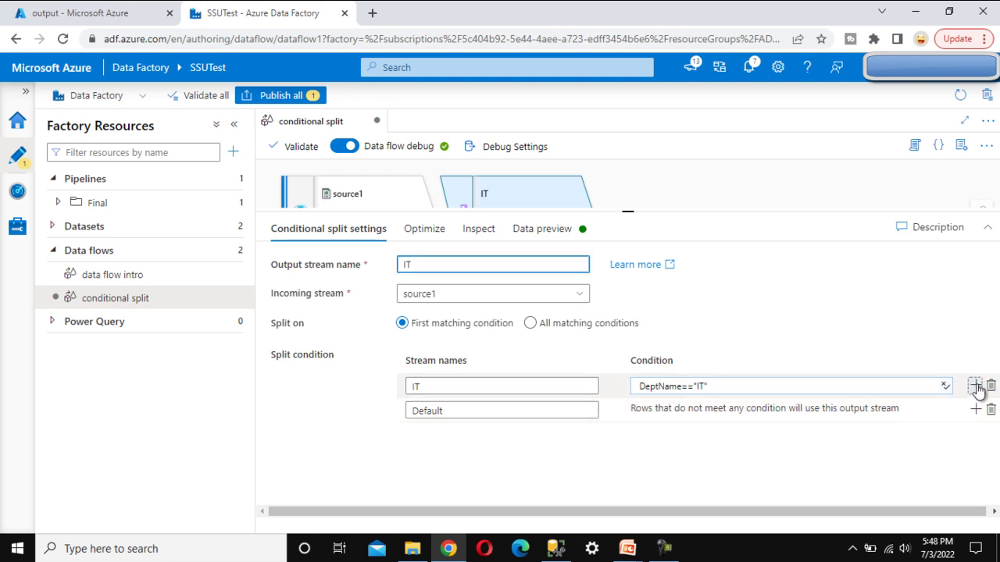
{"action": "left_click", "coordinate": [495, 412]}
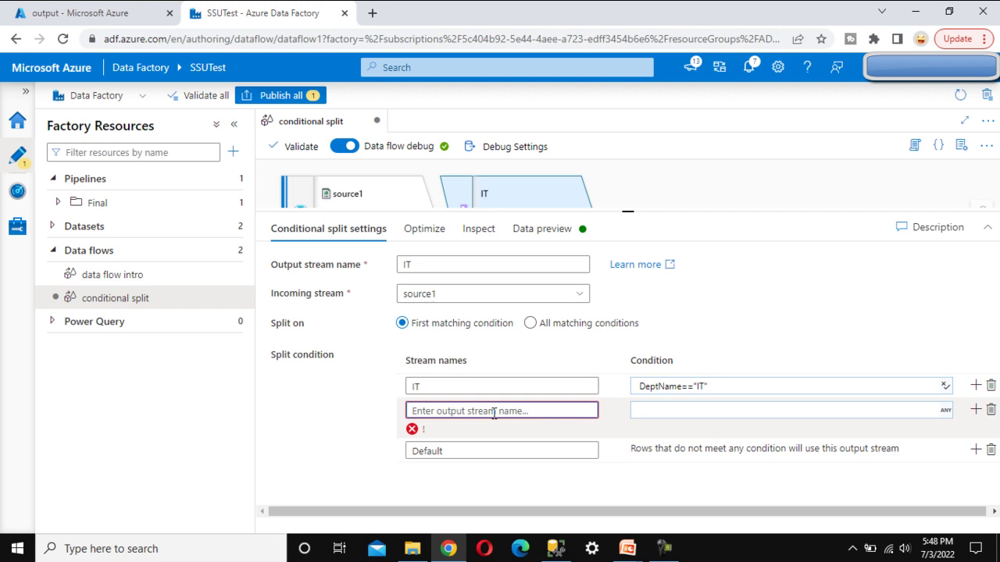
{"action": "type", "text": "HR"}
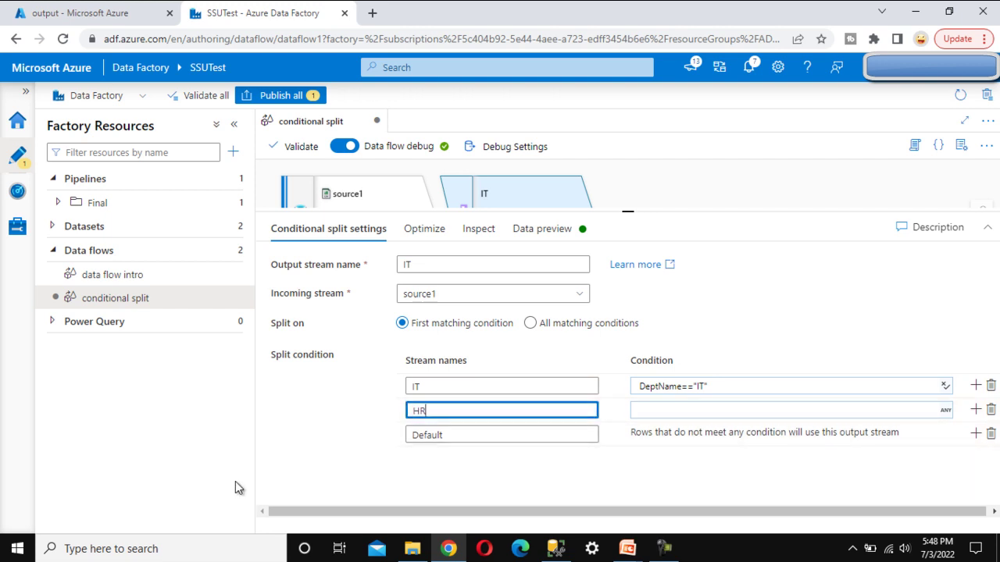
{"action": "left_click", "coordinate": [691, 410]}
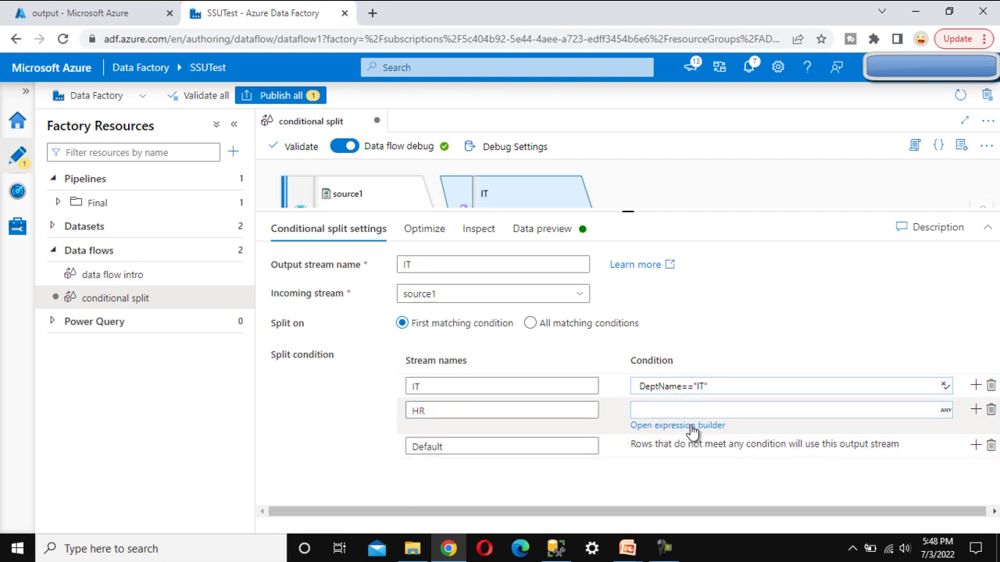
{"action": "left_click", "coordinate": [692, 428]}
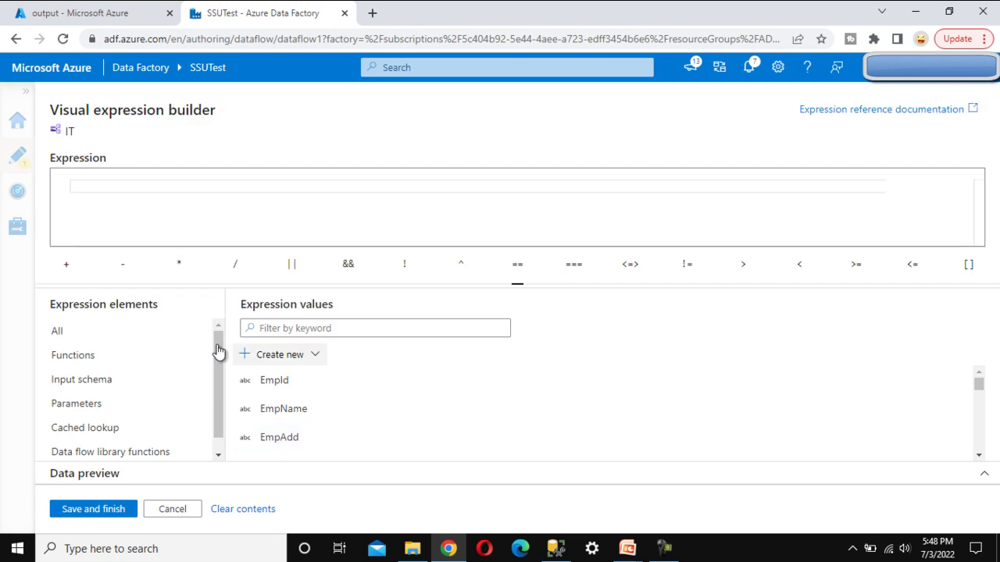
{"action": "scroll", "coordinate": [286, 406], "scroll_direction": "down", "scroll_amount": 2}
{"action": "left_click", "coordinate": [289, 418]}
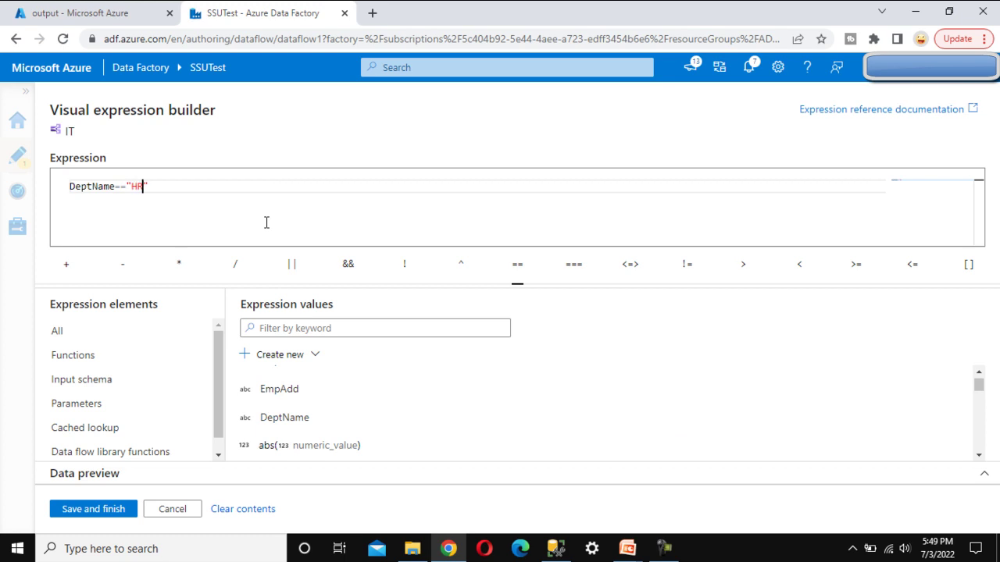
{"action": "left_click", "coordinate": [90, 508]}
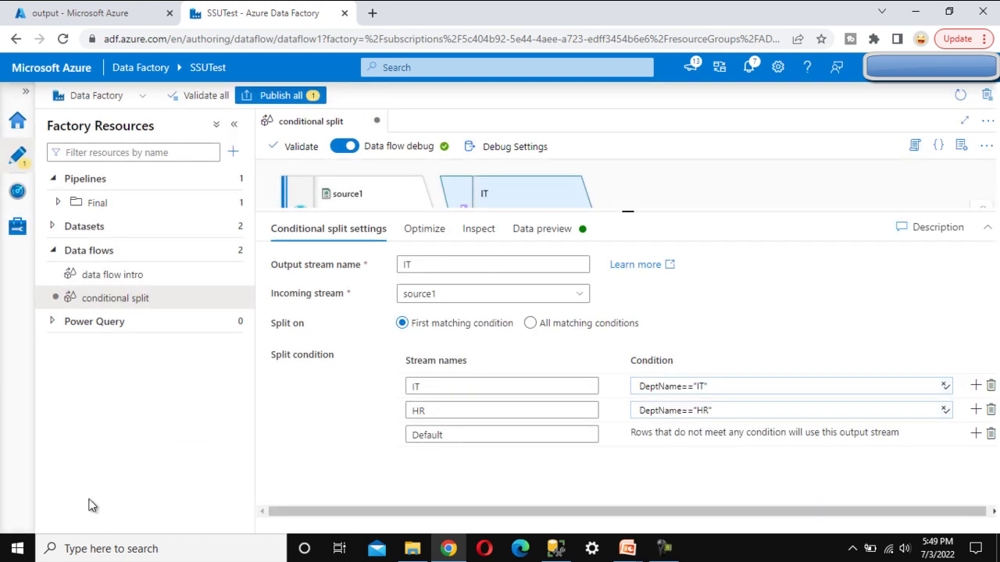
Add a Sink transformation to the IT stream of the conditional split
{"action": "left_click_drag", "start_coordinate": [628, 210], "coordinate": [661, 424]}
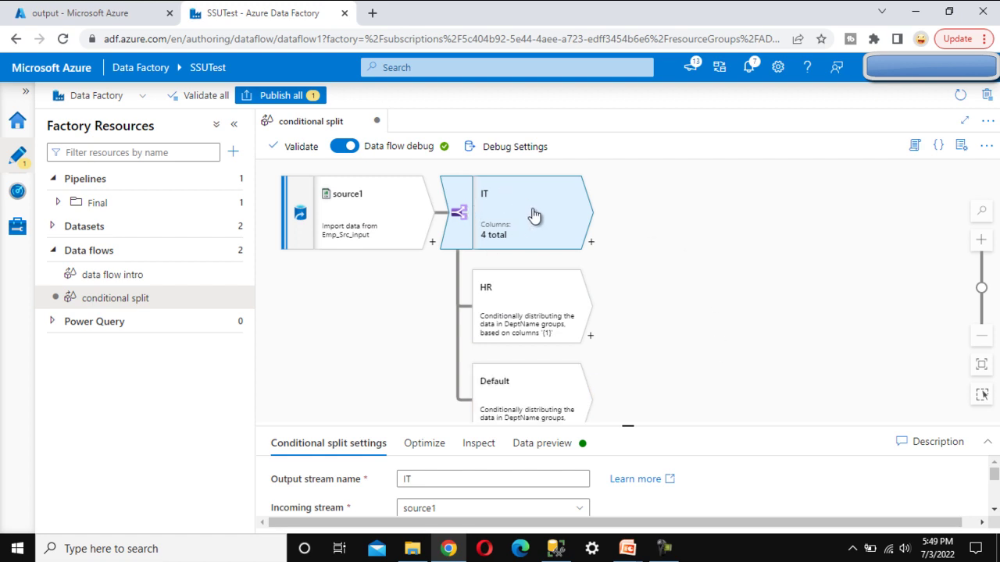
{"action": "left_click", "coordinate": [590, 244]}
{"action": "scroll", "coordinate": [696, 279], "scroll_direction": "down", "scroll_amount": 4}
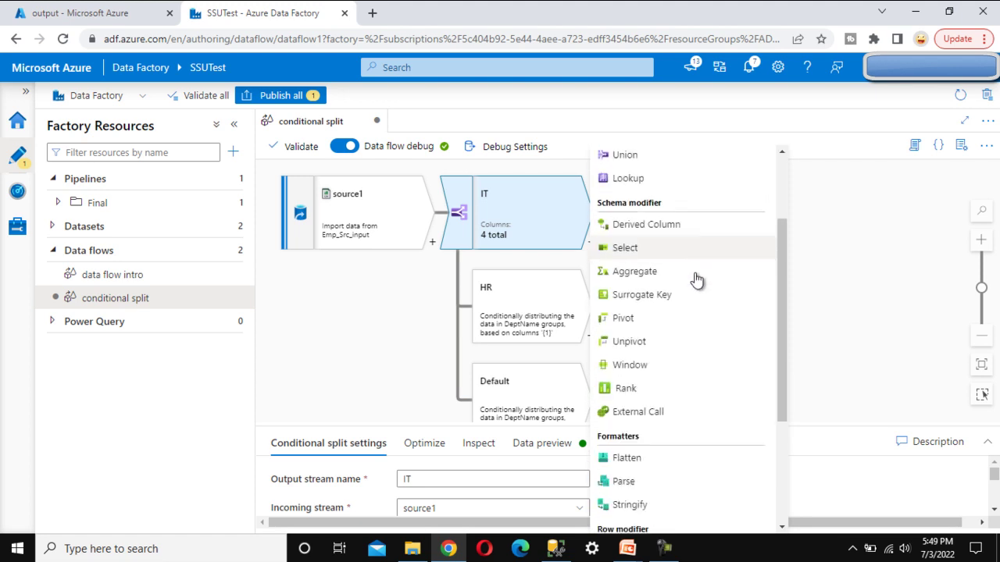
{"action": "left_click", "coordinate": [650, 525]}
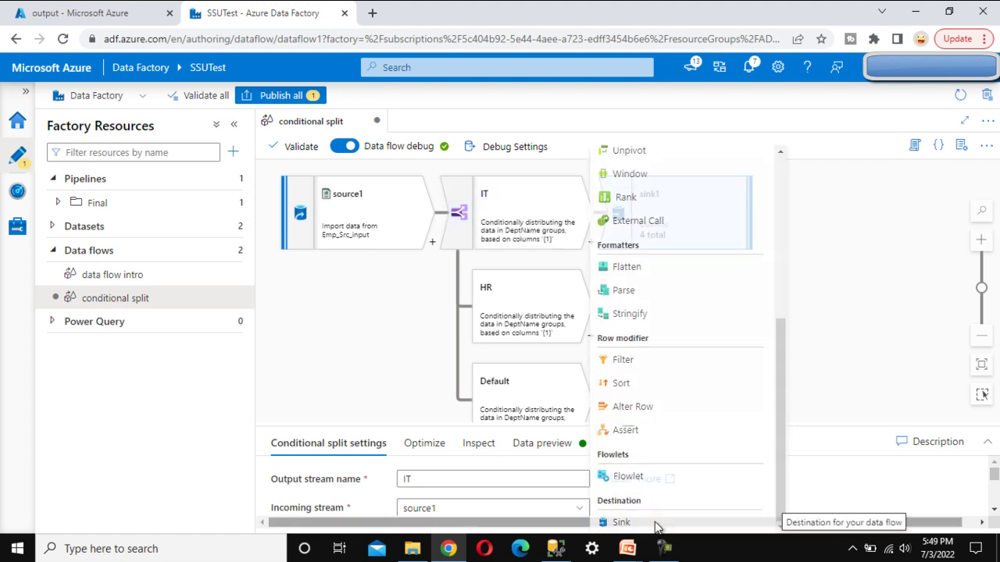
{"action": "left_click_drag", "start_coordinate": [630, 427], "coordinate": [630, 269]}
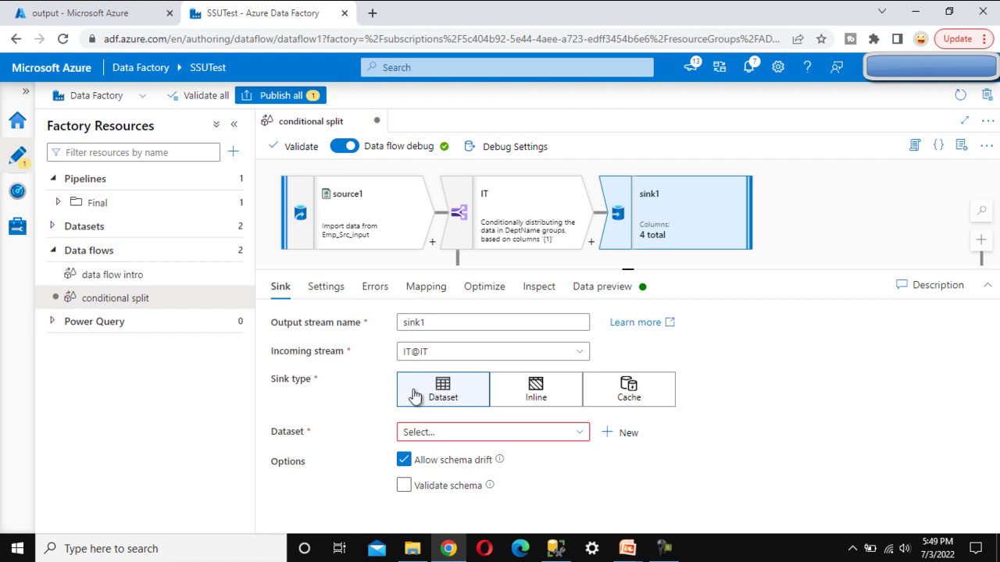
Make sink1 an Inline sink with the DelimitedText dataset type and the SSUTesting linked service
{"action": "left_click", "coordinate": [551, 393]}
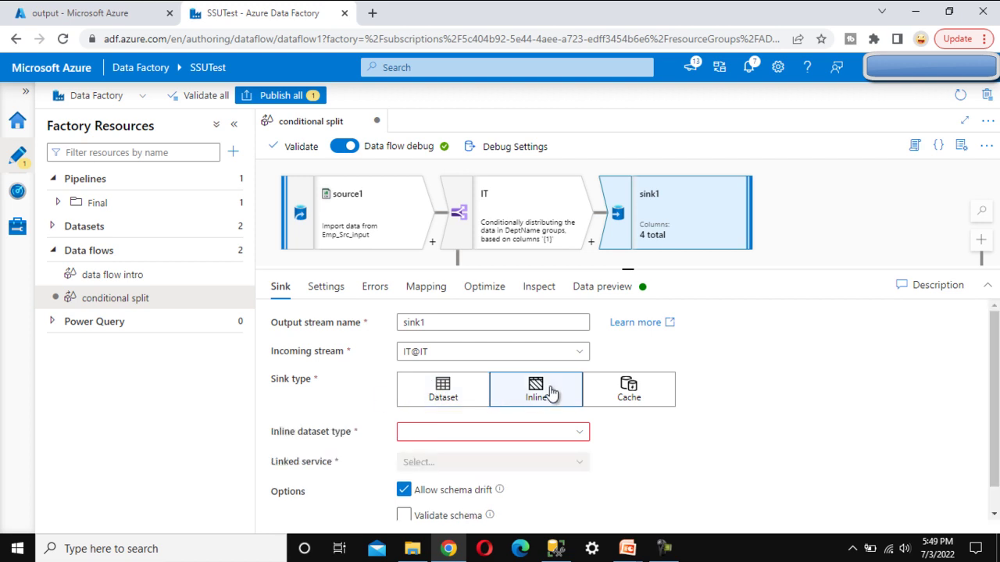
{"action": "scroll", "coordinate": [715, 375], "scroll_direction": "down", "scroll_amount": 1}
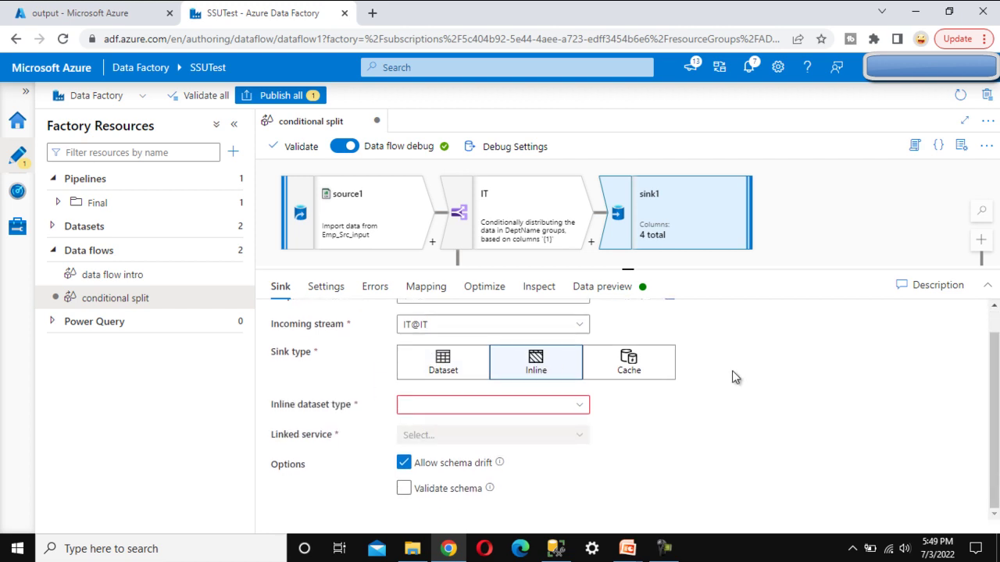
{"action": "left_click_drag", "start_coordinate": [275, 408], "coordinate": [349, 411]}
{"action": "left_click", "coordinate": [452, 406]}
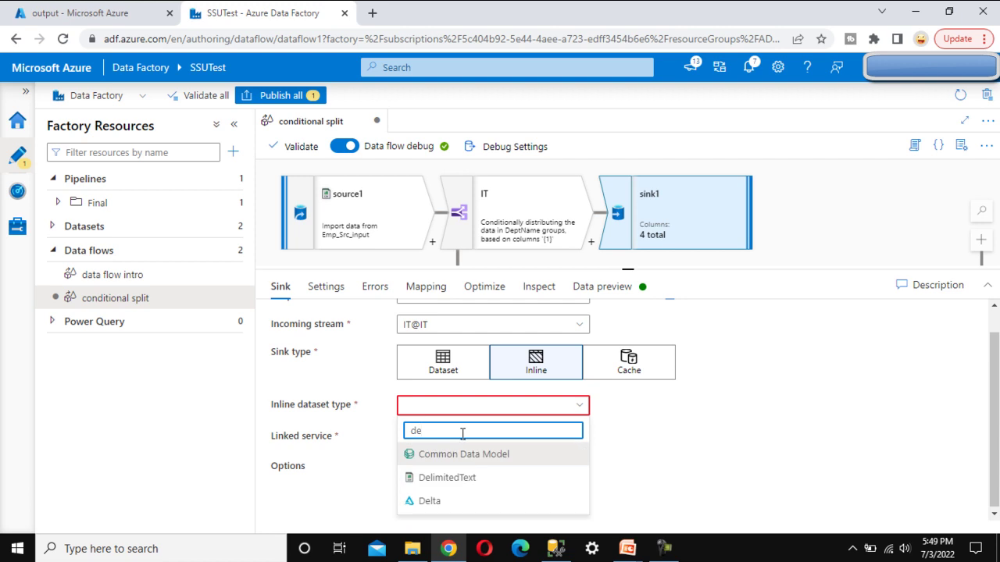
{"action": "left_click", "coordinate": [458, 477]}
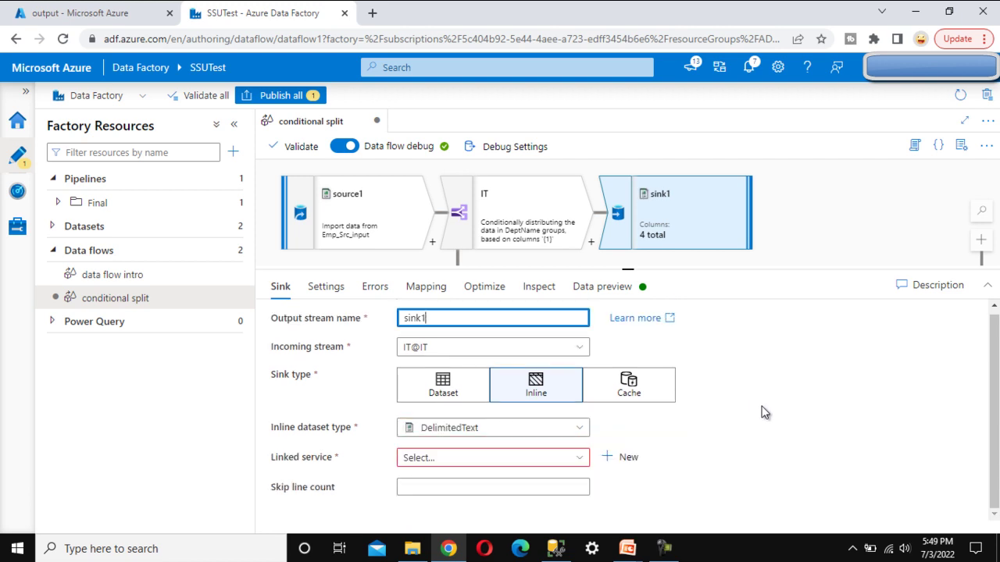
{"action": "left_click", "coordinate": [454, 461]}
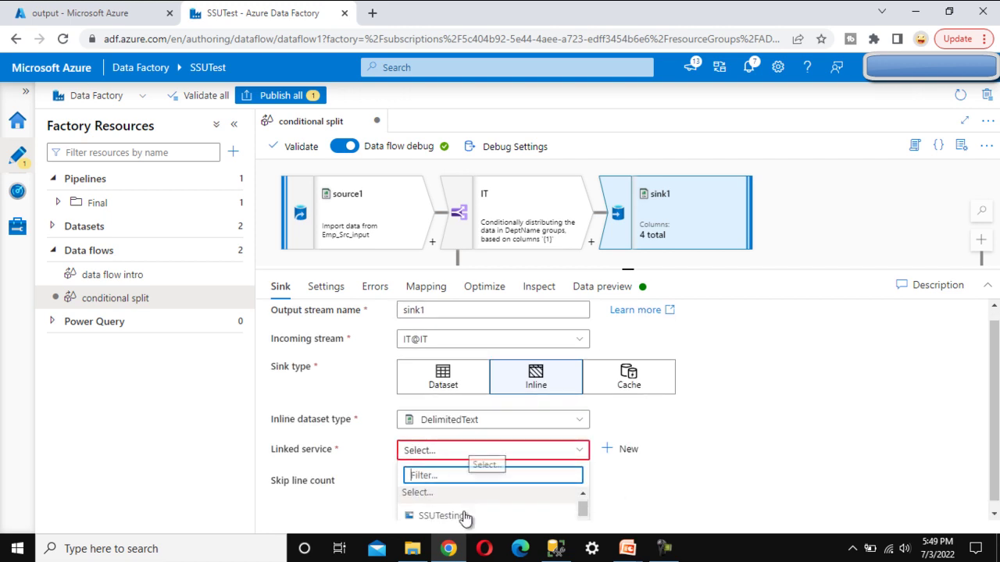
{"action": "left_click", "coordinate": [442, 516]}
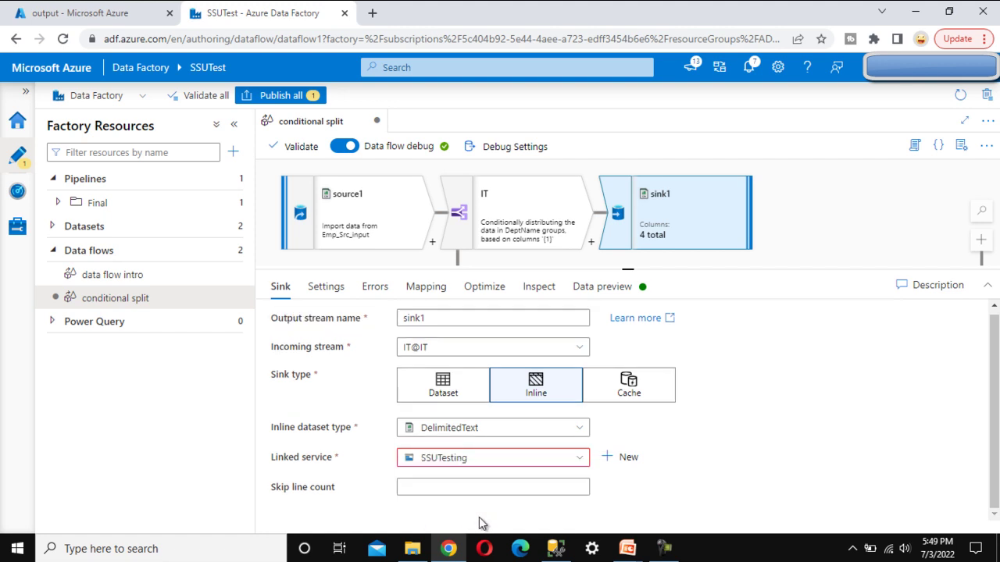
Set the folder path of sink1 to the output container
{"action": "left_click", "coordinate": [317, 289]}
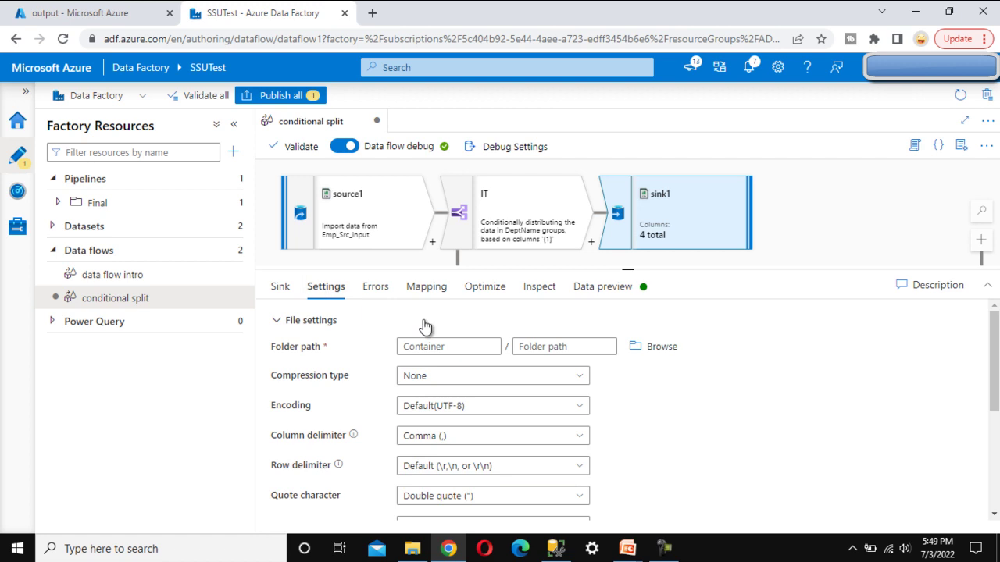
{"action": "left_click_drag", "start_coordinate": [271, 349], "coordinate": [349, 354]}
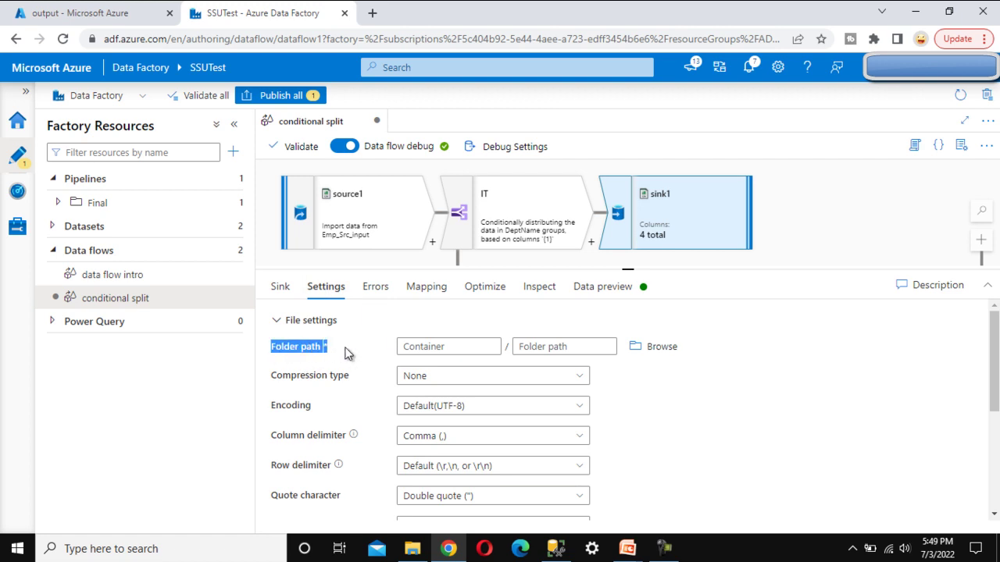
{"action": "left_click", "coordinate": [349, 354]}
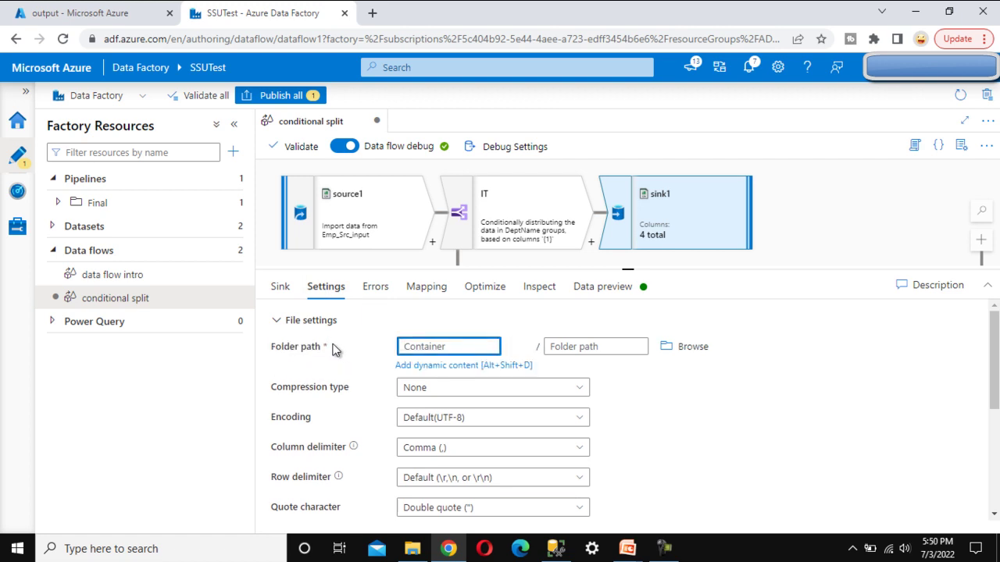
{"action": "left_click", "coordinate": [686, 351]}
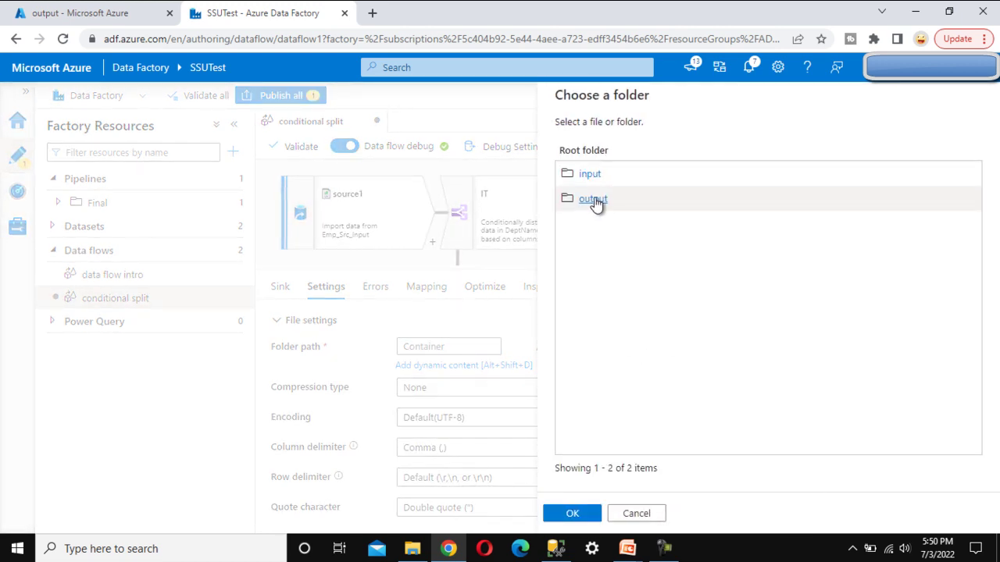
{"action": "left_click", "coordinate": [594, 200]}
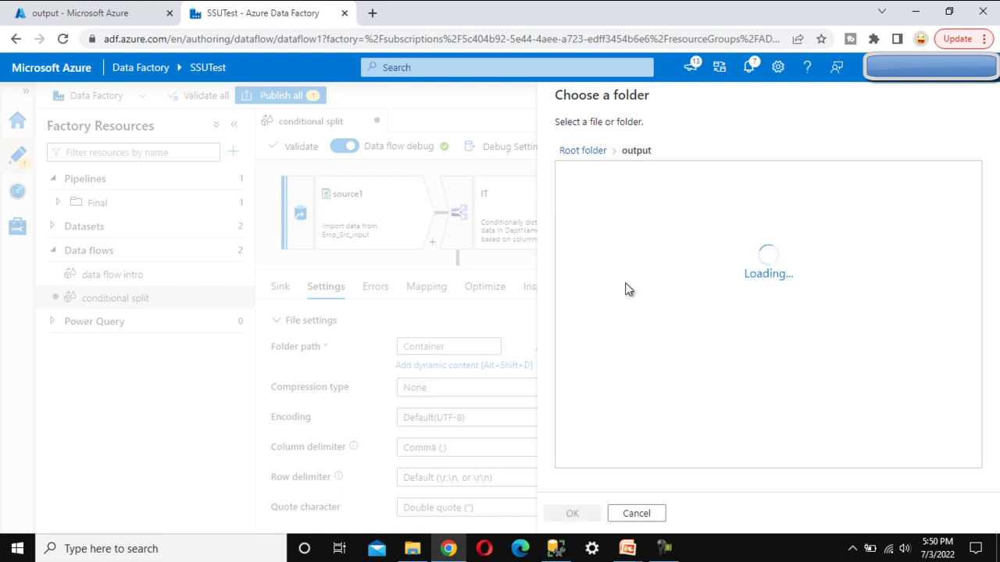
{"action": "left_click", "coordinate": [571, 516]}
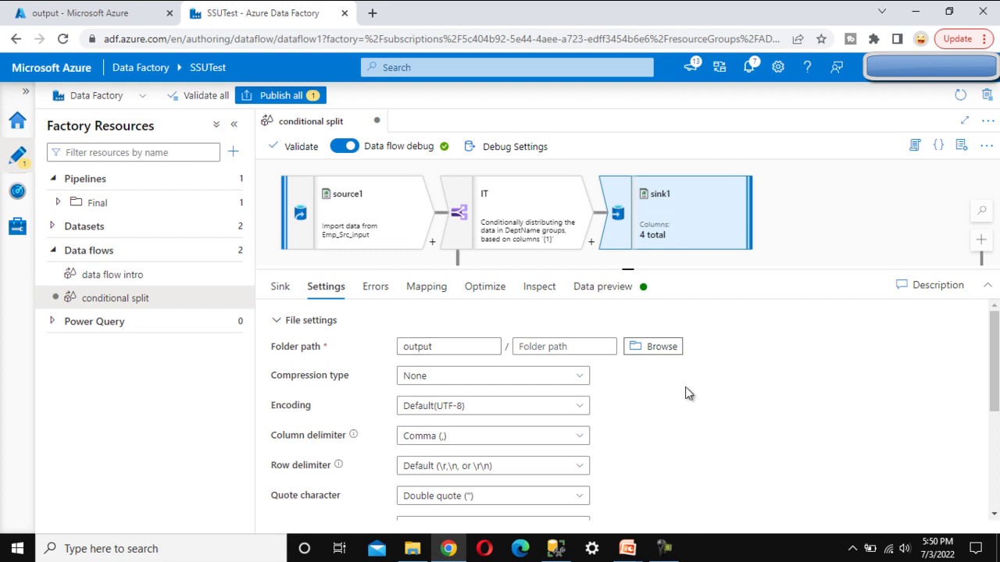
Enable the first row as header for the file written by sink1
{"action": "scroll", "coordinate": [713, 392], "scroll_direction": "down", "scroll_amount": 1}
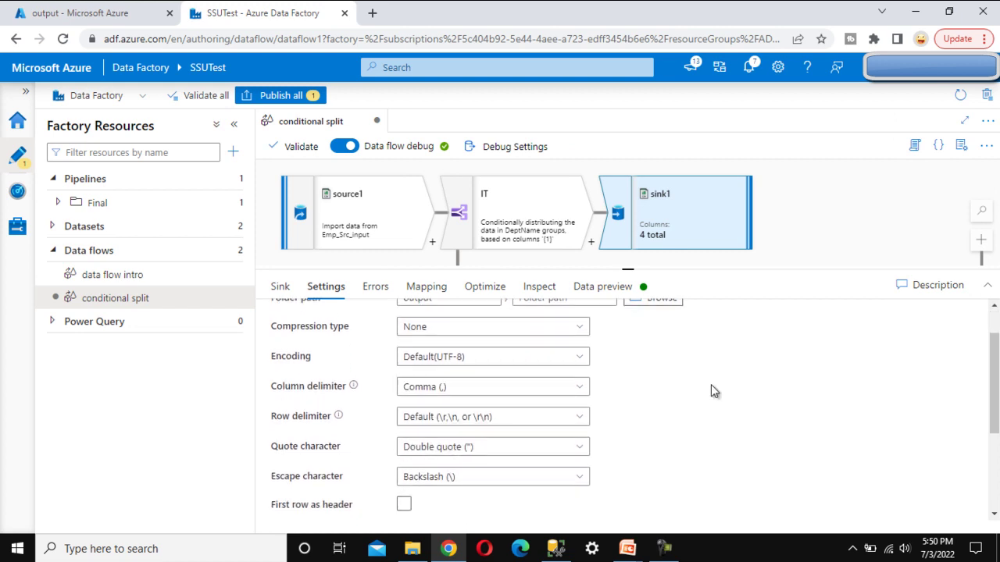
{"action": "scroll", "coordinate": [711, 384], "scroll_direction": "down", "scroll_amount": 2}
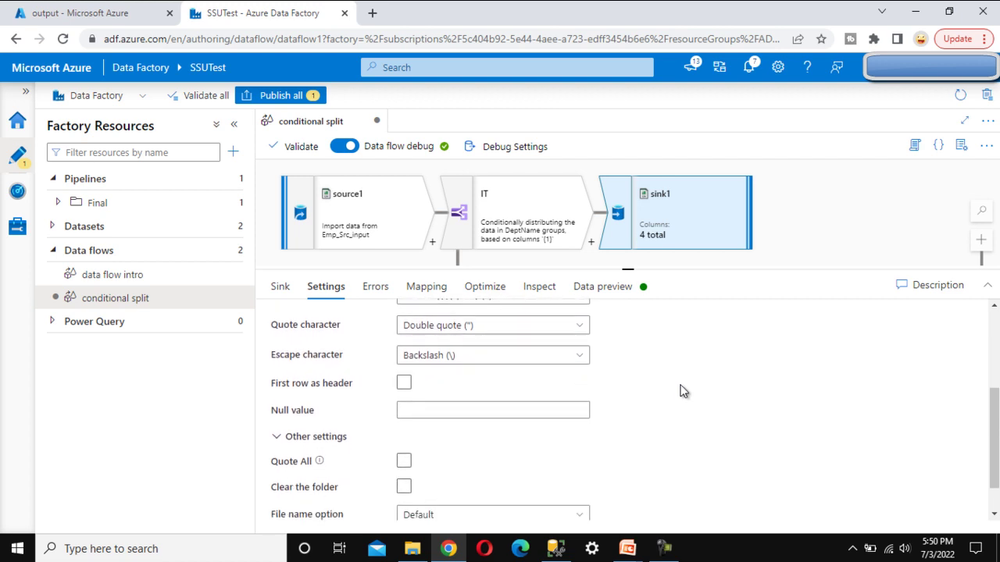
{"action": "left_click_drag", "start_coordinate": [267, 384], "coordinate": [348, 383]}
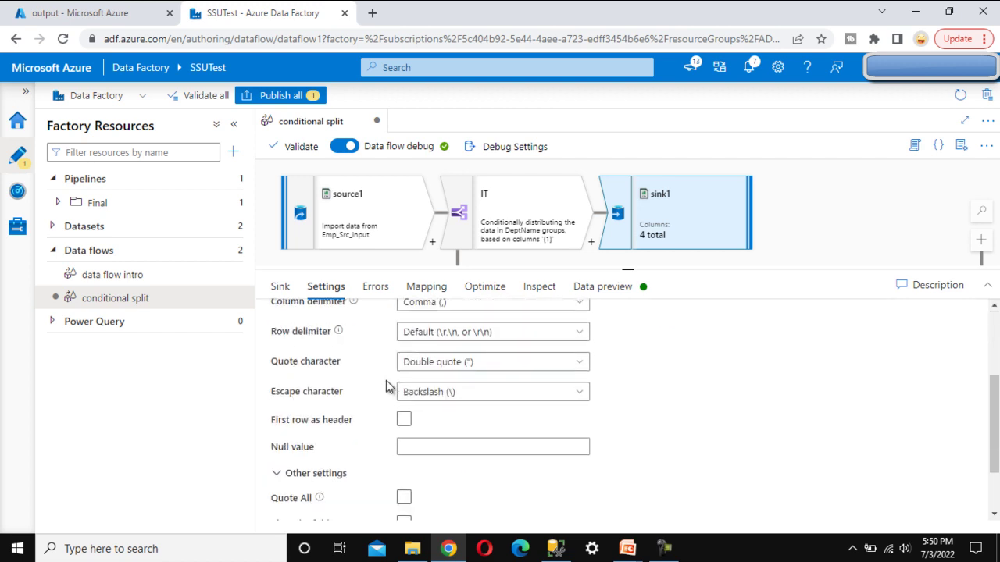
{"action": "left_click", "coordinate": [403, 342]}
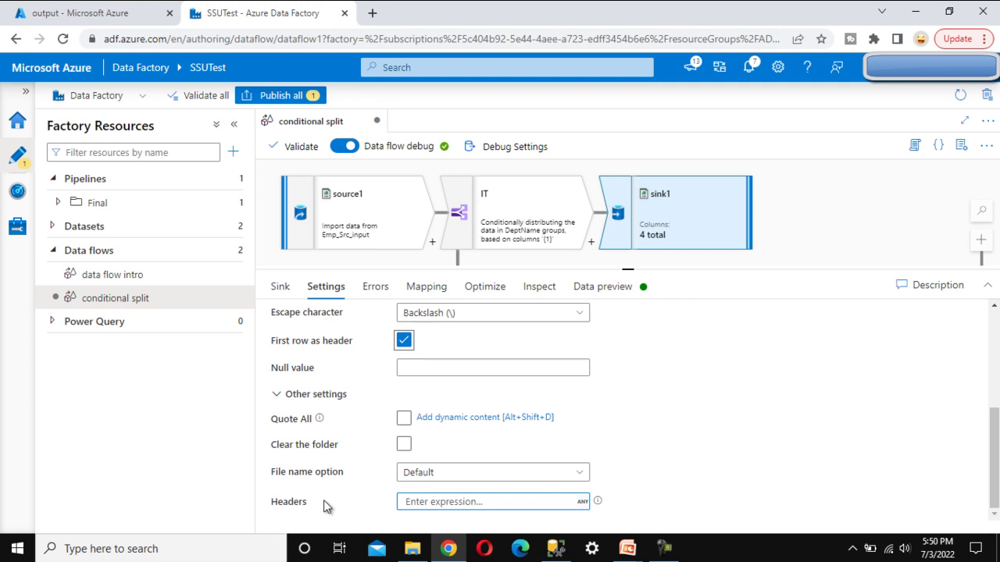
Set the file name option of sink1 to Output to single file and name the file IT
{"action": "left_click_drag", "start_coordinate": [273, 477], "coordinate": [330, 475]}
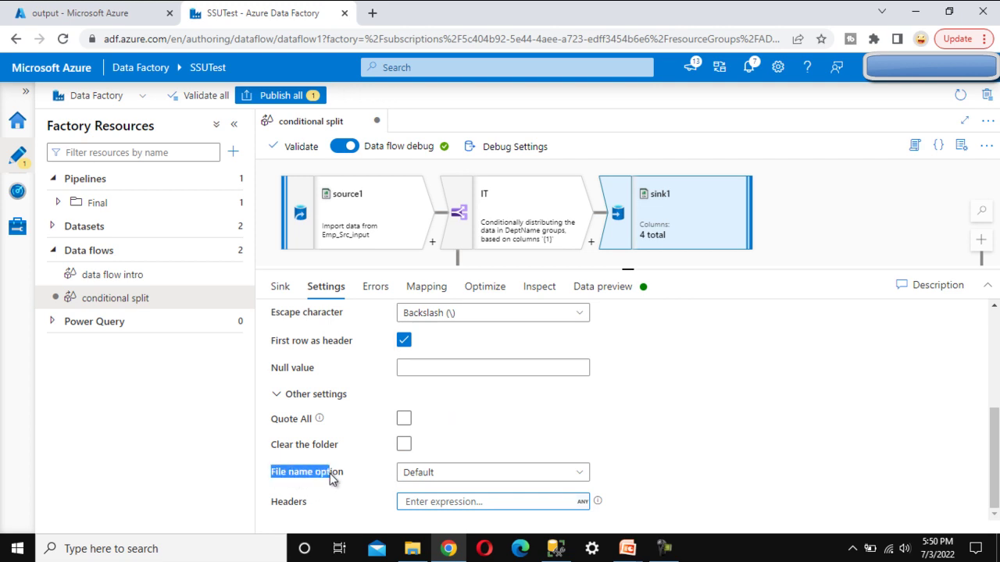
{"action": "left_click", "coordinate": [291, 479]}
{"action": "left_click", "coordinate": [469, 474]}
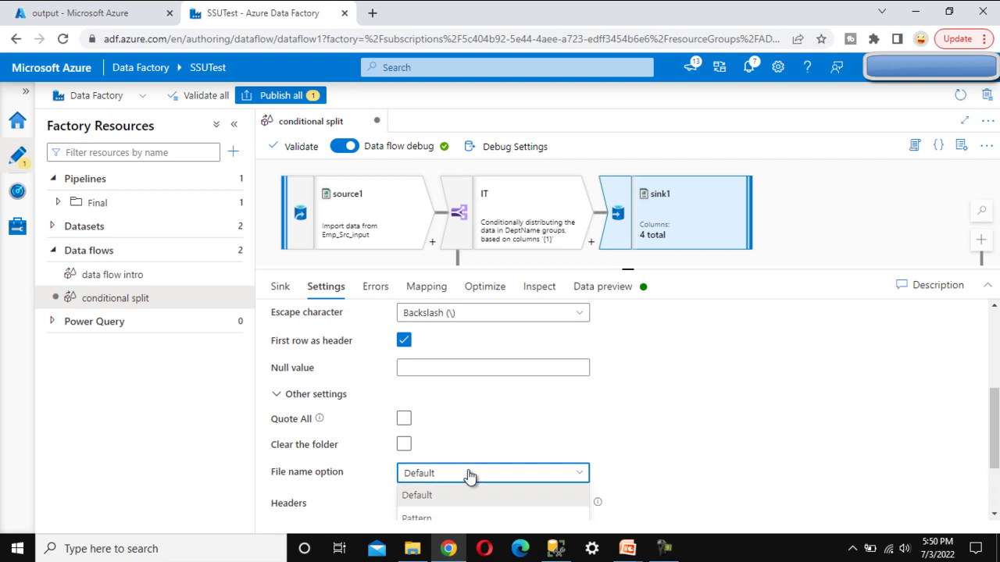
{"action": "scroll", "coordinate": [469, 477], "scroll_direction": "down", "scroll_amount": 2}
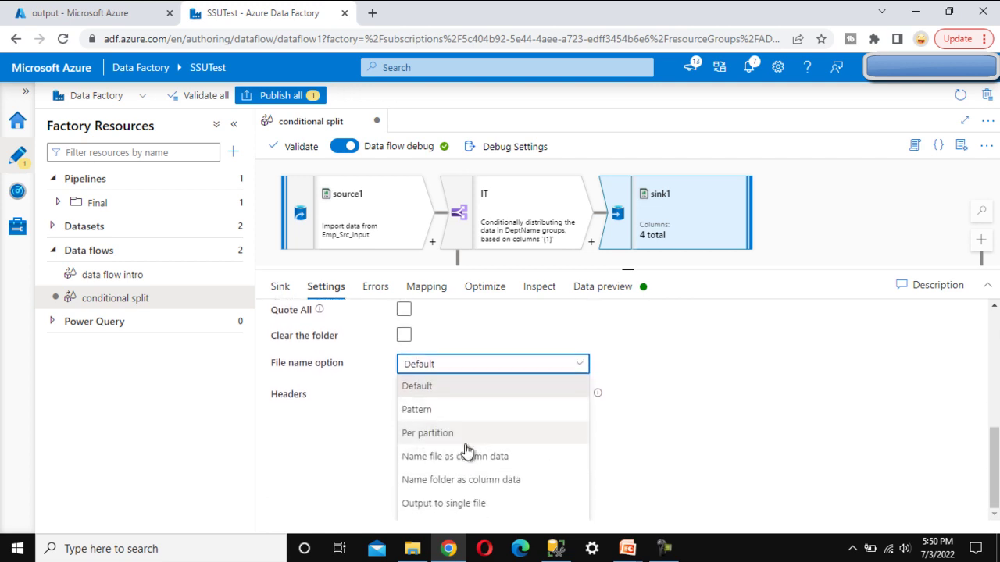
{"action": "mouse_move", "coordinate": [447, 466]}
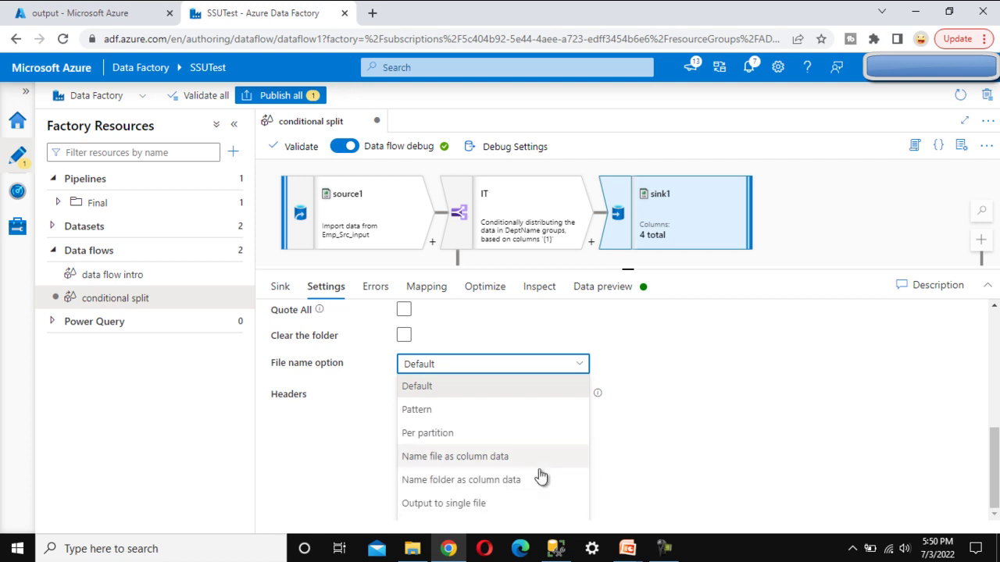
{"action": "mouse_move", "coordinate": [510, 506]}
{"action": "left_click", "coordinate": [466, 505]}
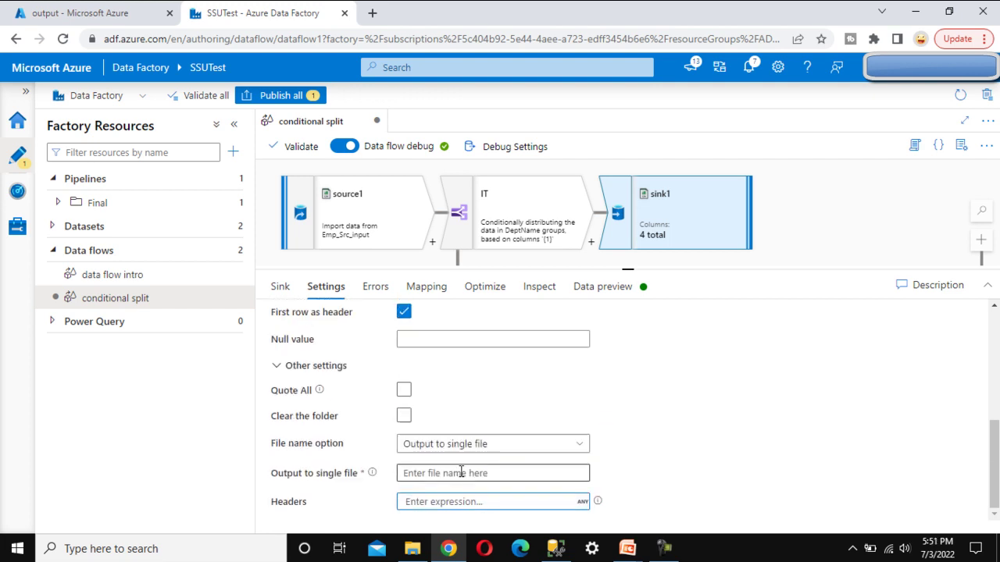
{"action": "left_click", "coordinate": [461, 472]}
{"action": "type", "text": "IT"}
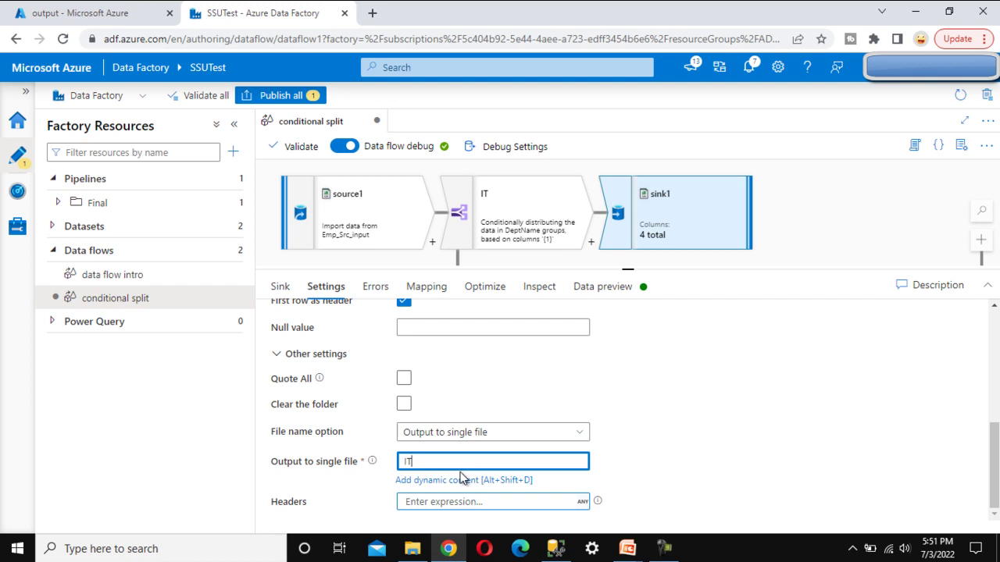
{"action": "left_click", "coordinate": [693, 445]}
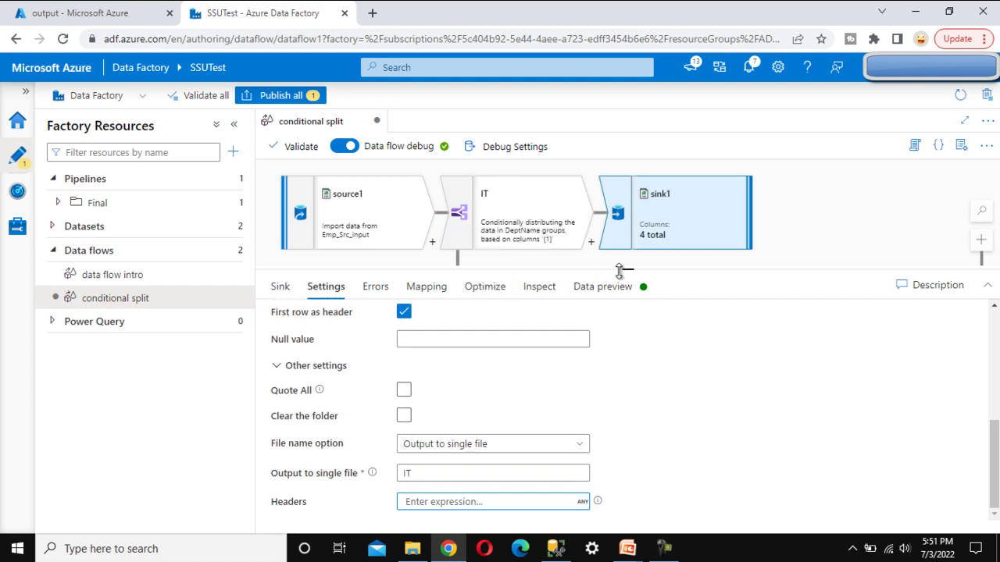
Add a sink to the HR stream of the conditional split
{"action": "left_click_drag", "start_coordinate": [627, 267], "coordinate": [629, 422]}
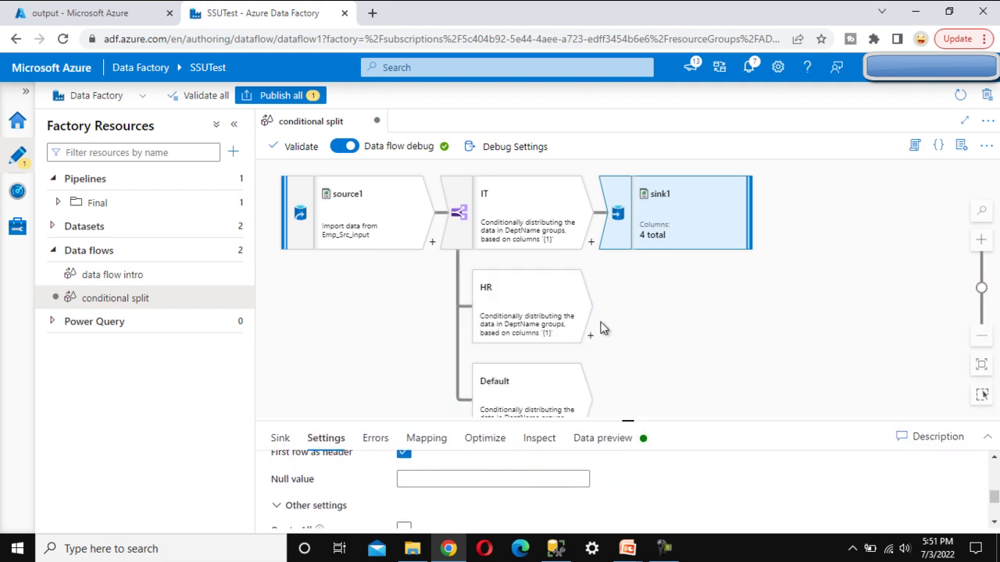
{"action": "left_click", "coordinate": [591, 339]}
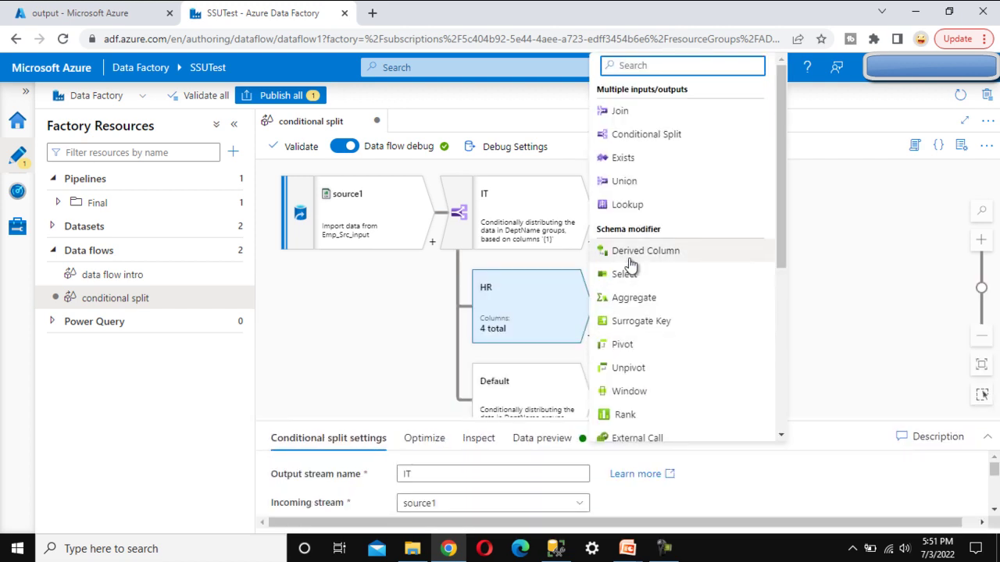
{"action": "scroll", "coordinate": [650, 261], "scroll_direction": "down", "scroll_amount": 4}
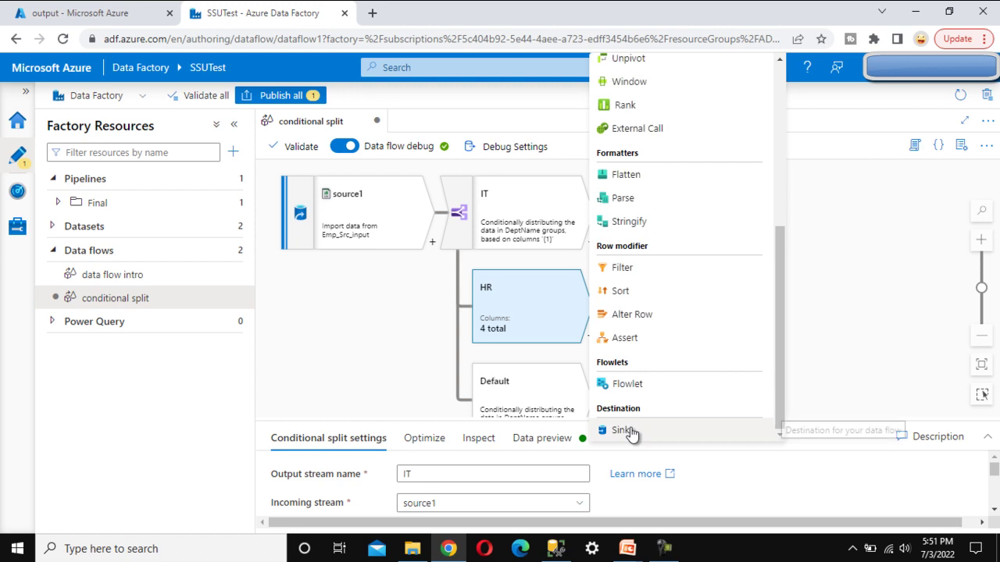
{"action": "left_click", "coordinate": [629, 430]}
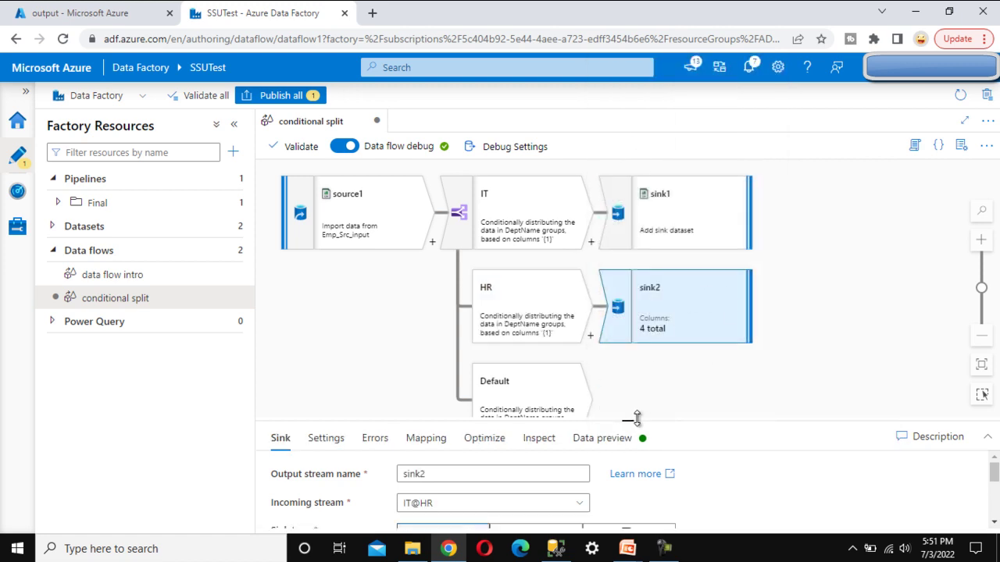
Make sink2 an Inline sink with the DelimitedText dataset type and the SSUTesting linked service
{"action": "left_click_drag", "start_coordinate": [633, 420], "coordinate": [633, 231]}
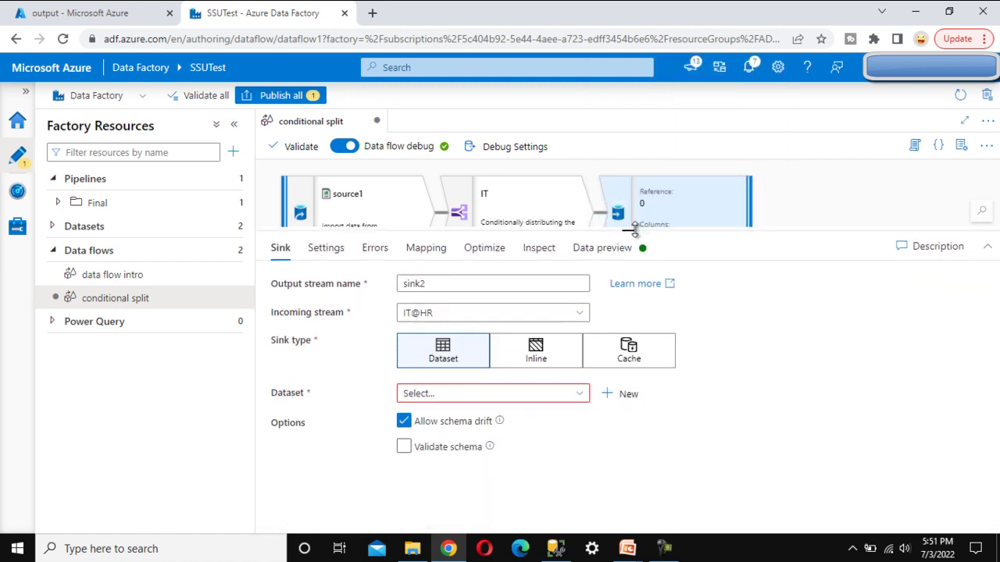
{"action": "left_click", "coordinate": [530, 367]}
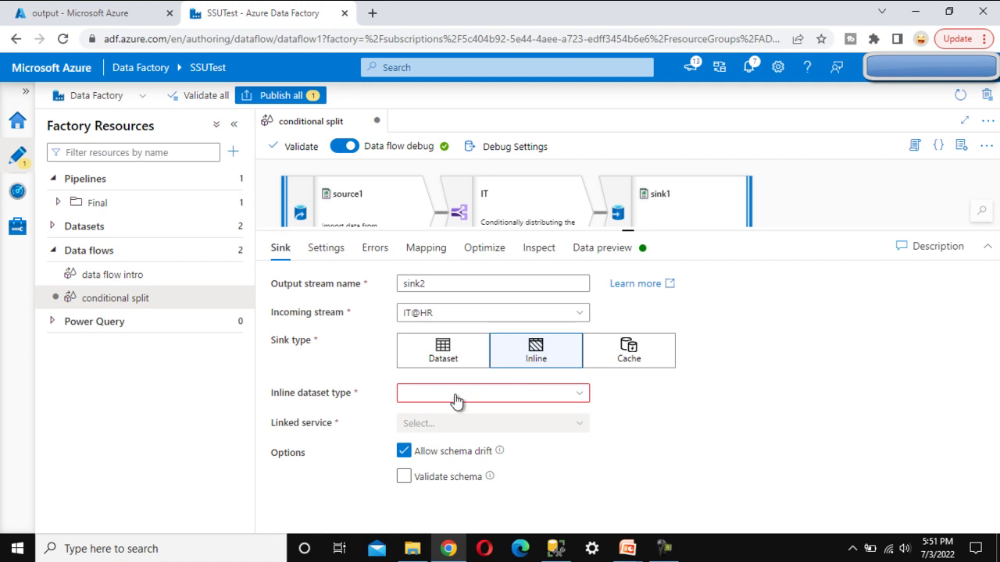
{"action": "left_click", "coordinate": [534, 395]}
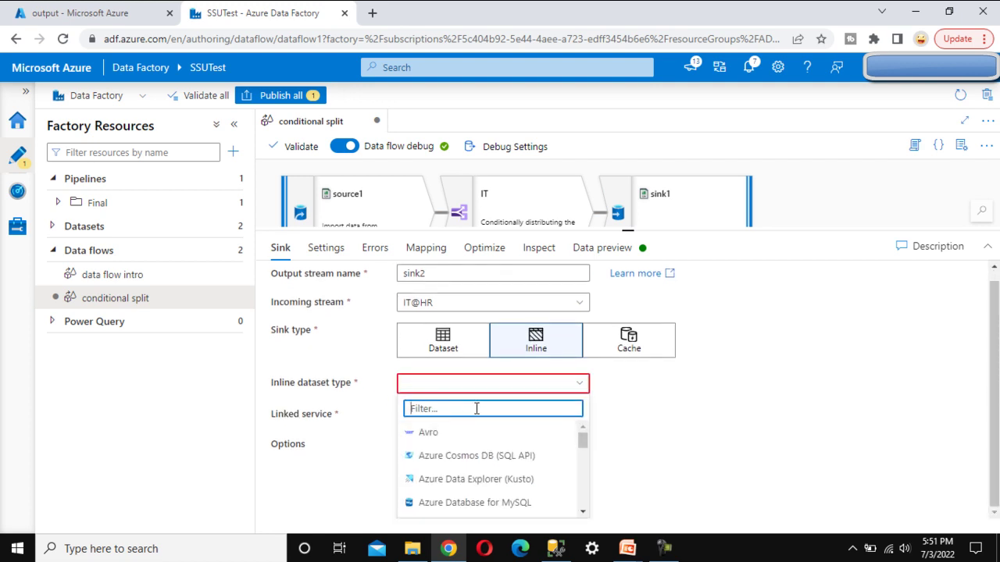
{"action": "type", "text": "de"}
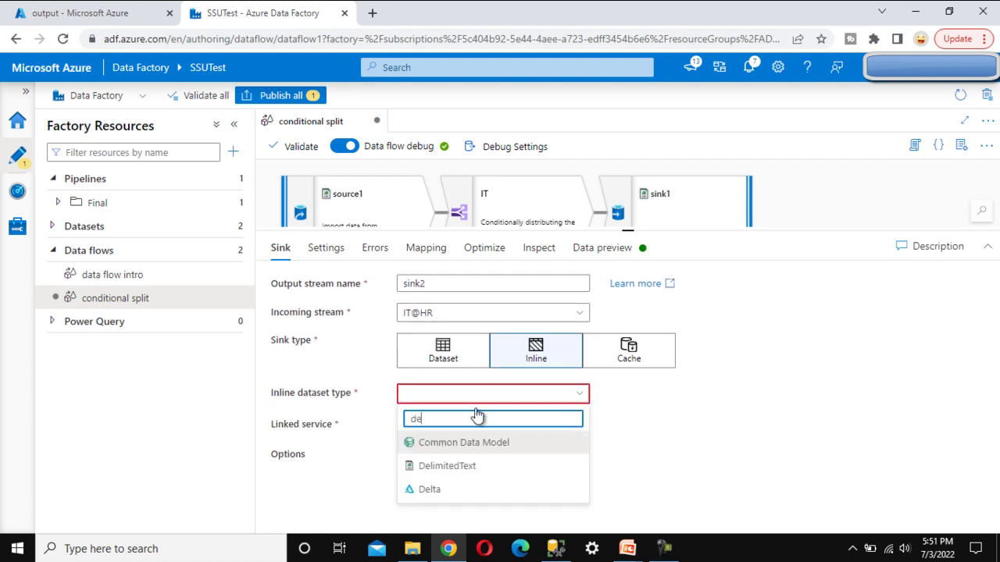
{"action": "left_click", "coordinate": [453, 470]}
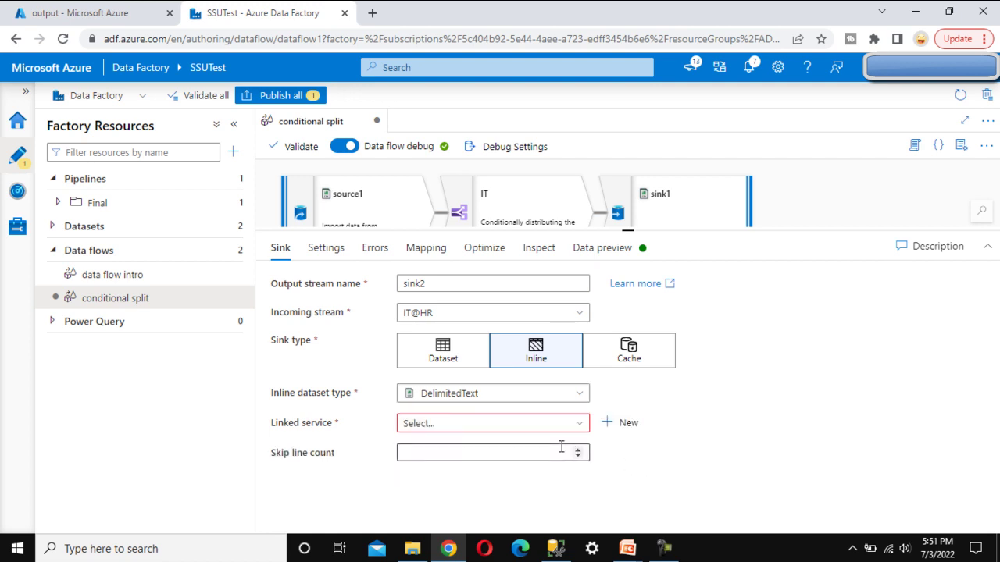
{"action": "left_click", "coordinate": [438, 425]}
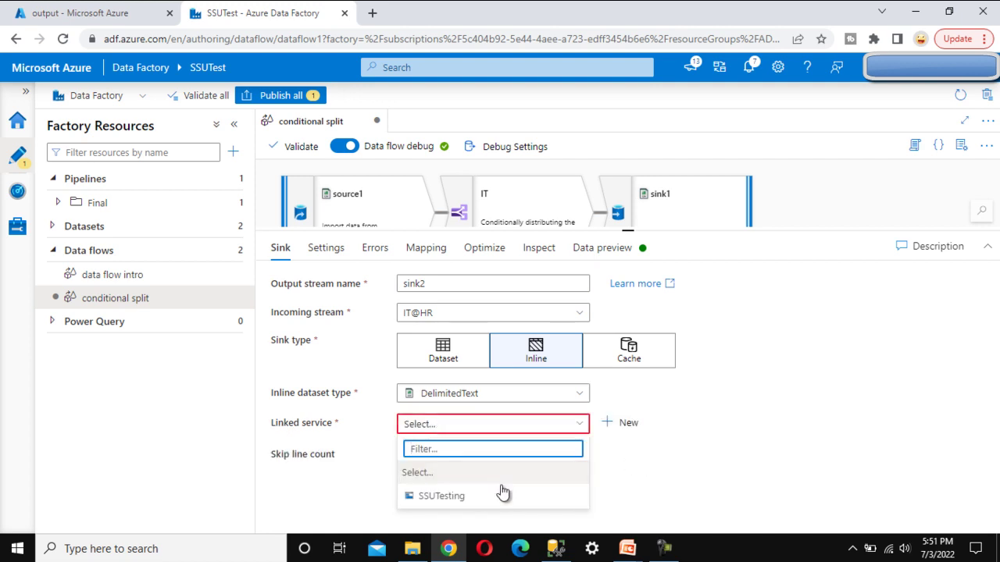
{"action": "left_click", "coordinate": [444, 497]}
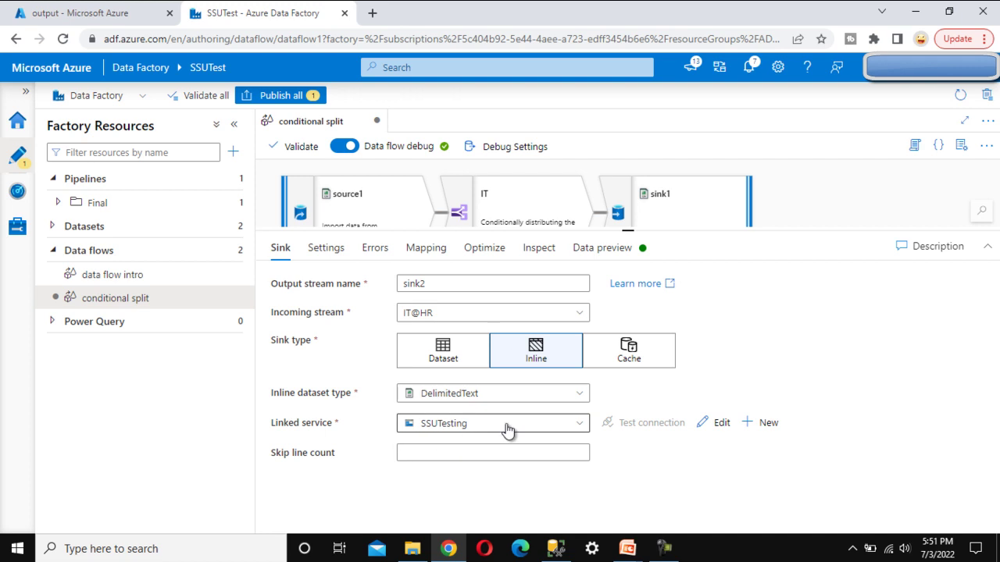
Set the folder path of sink2 to the output container and enable the first row as header
{"action": "left_click", "coordinate": [326, 248]}
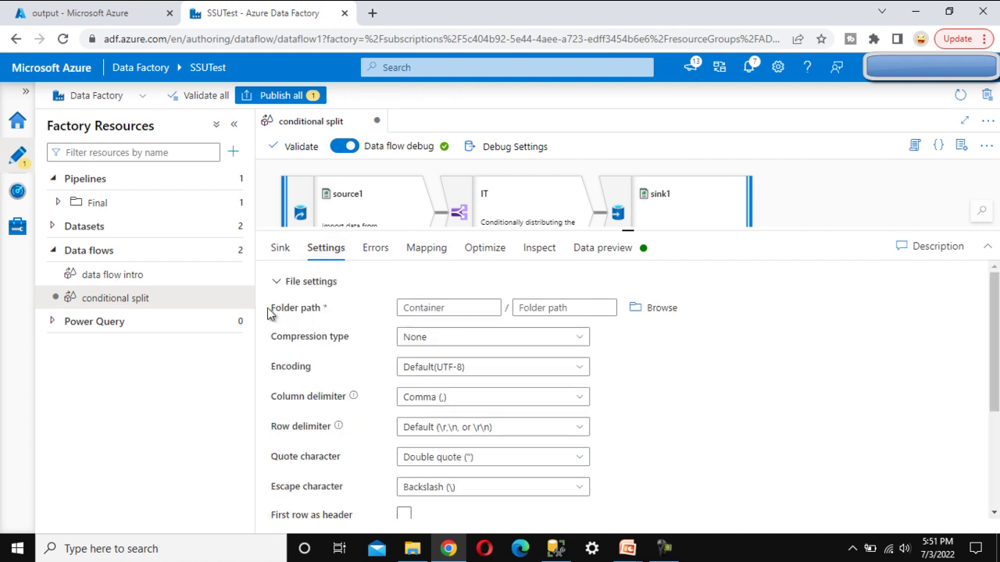
{"action": "left_click", "coordinate": [657, 308]}
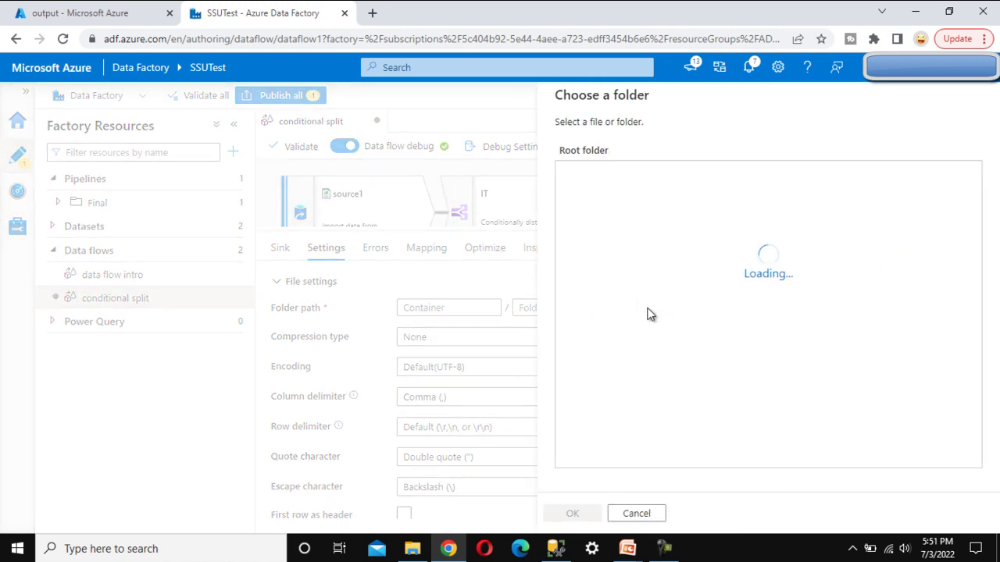
{"action": "left_click", "coordinate": [598, 200]}
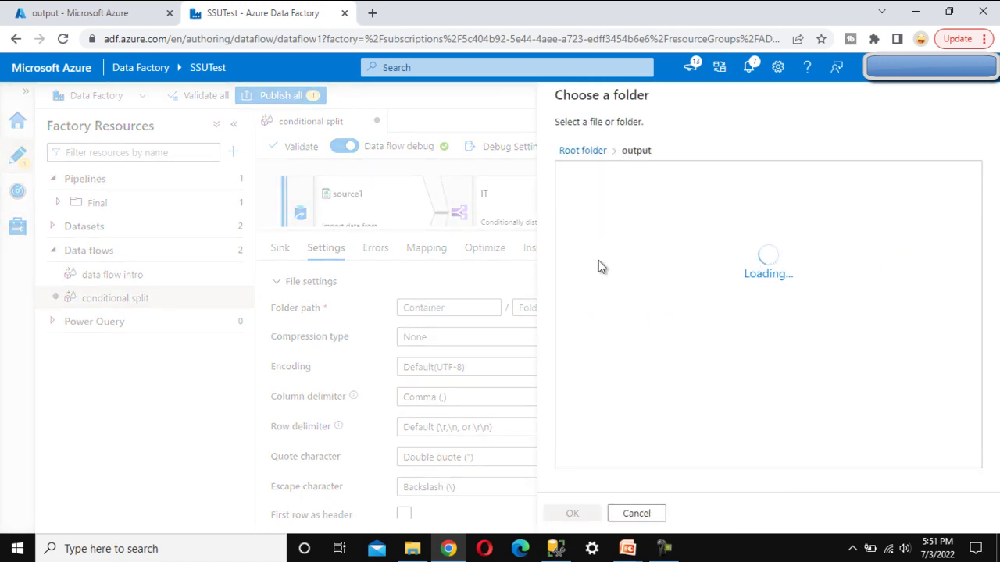
{"action": "left_click", "coordinate": [573, 513]}
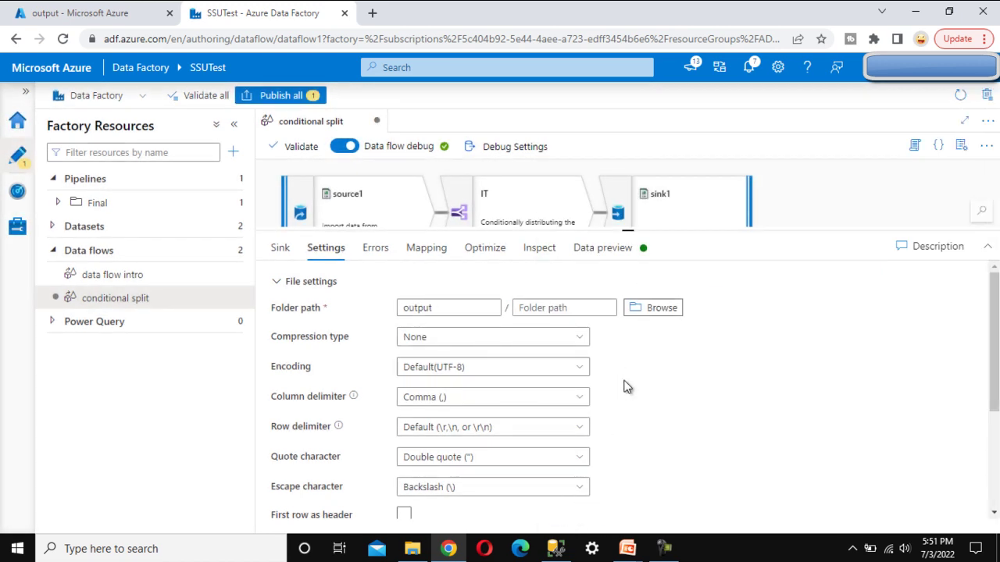
{"action": "scroll", "coordinate": [625, 386], "scroll_direction": "down", "scroll_amount": 1}
{"action": "left_click", "coordinate": [404, 443]}
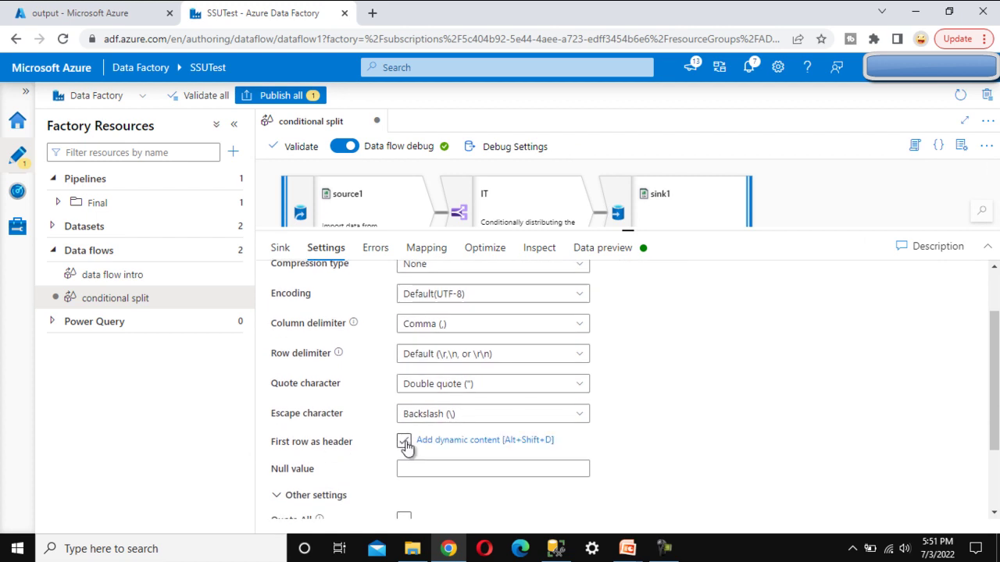
Set the file name option of sink2 to Output to single file and name the file HR
{"action": "scroll", "coordinate": [694, 414], "scroll_direction": "down", "scroll_amount": 2}
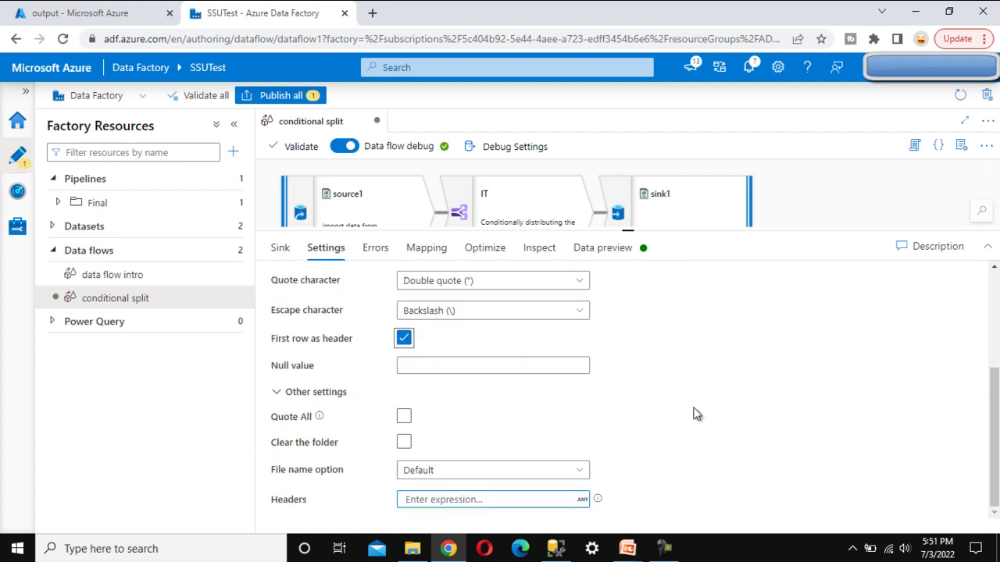
{"action": "left_click", "coordinate": [487, 475]}
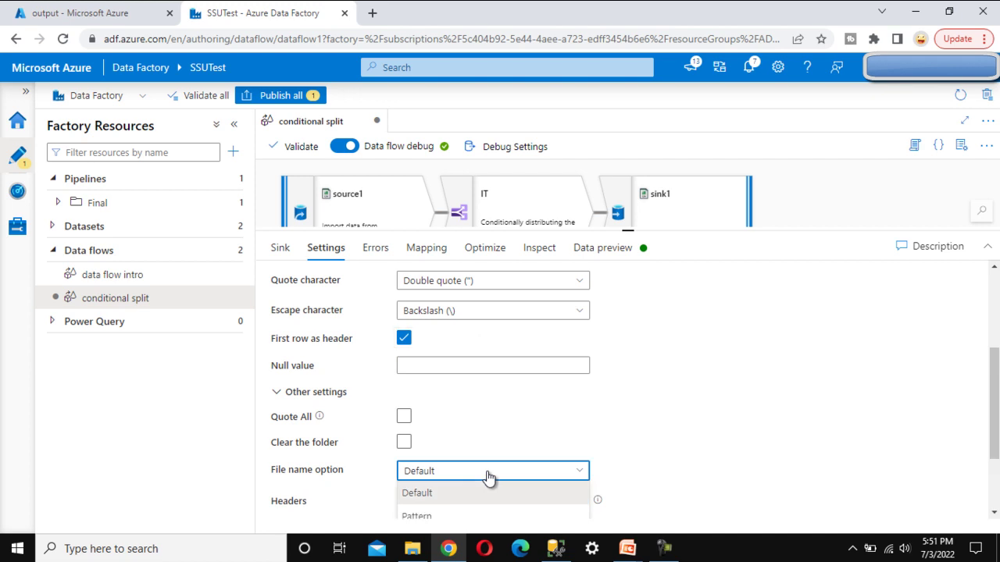
{"action": "scroll", "coordinate": [488, 478], "scroll_direction": "down", "scroll_amount": 2}
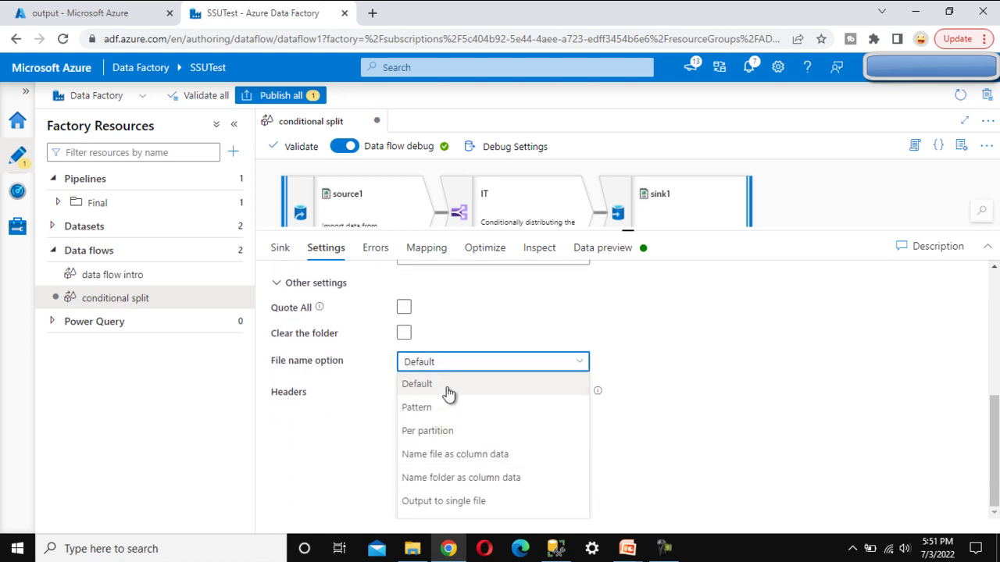
{"action": "left_click", "coordinate": [461, 501]}
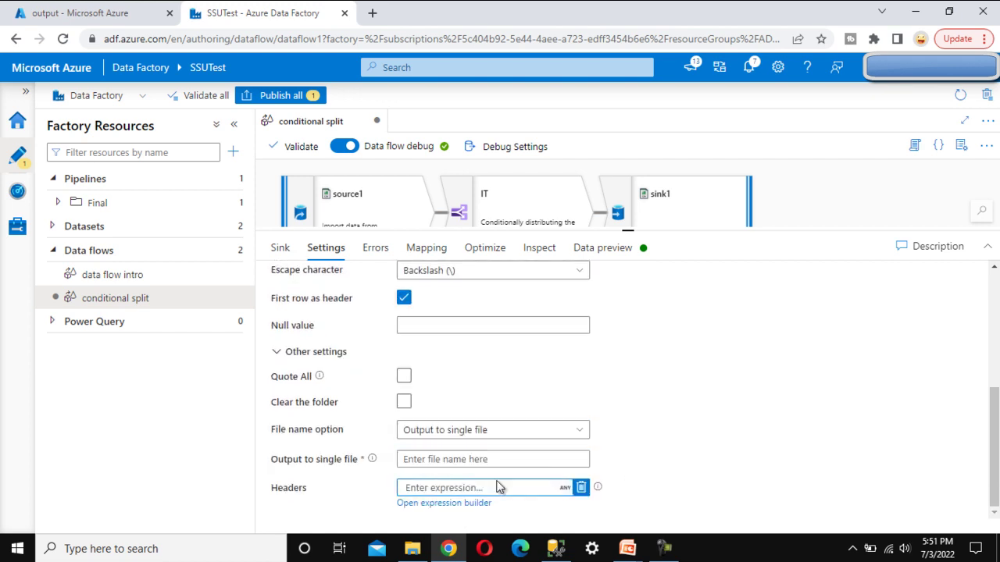
{"action": "left_click", "coordinate": [450, 459]}
{"action": "type", "text": "HR"}
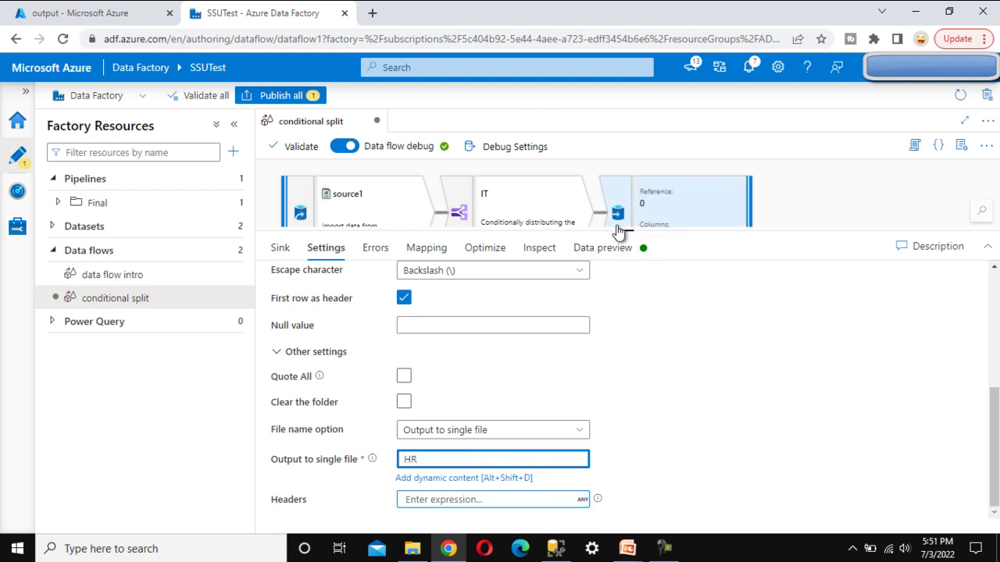
Load the data preview of sink1 to check the rows of the IT stream
{"action": "left_click_drag", "start_coordinate": [629, 229], "coordinate": [631, 388]}
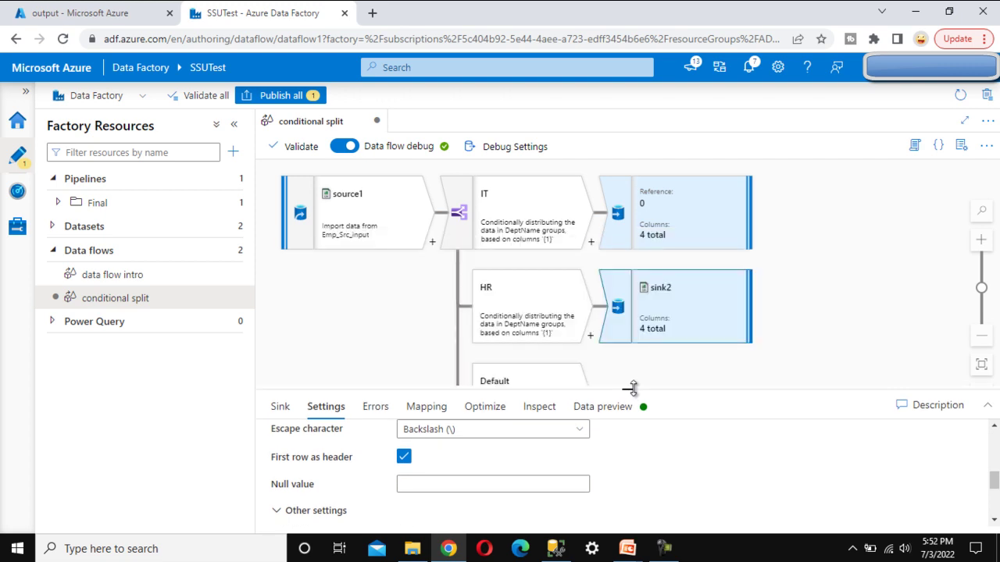
{"action": "left_click", "coordinate": [660, 212]}
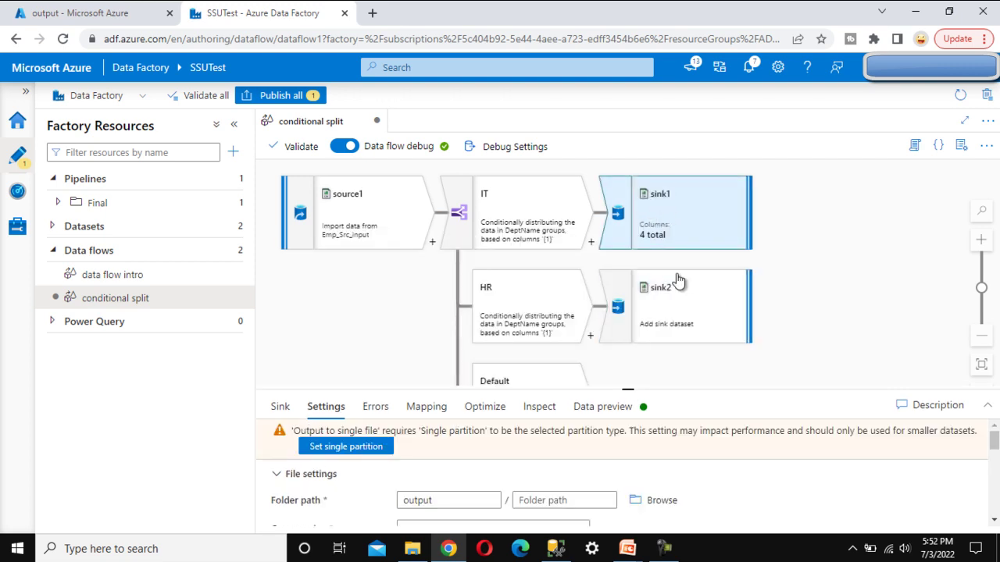
{"action": "left_click", "coordinate": [629, 406]}
{"action": "left_click_drag", "start_coordinate": [630, 389], "coordinate": [637, 266]}
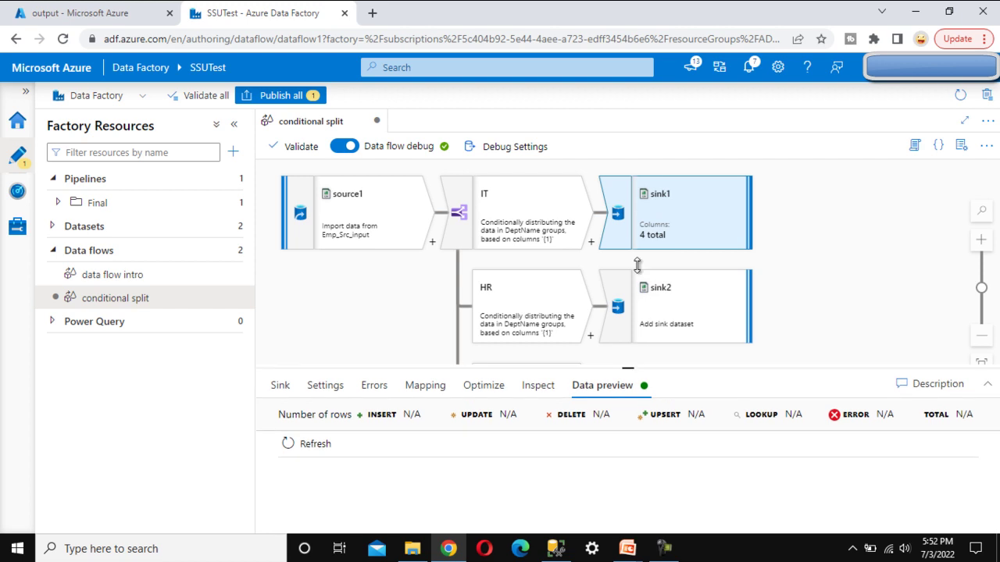
{"action": "left_click", "coordinate": [308, 341]}
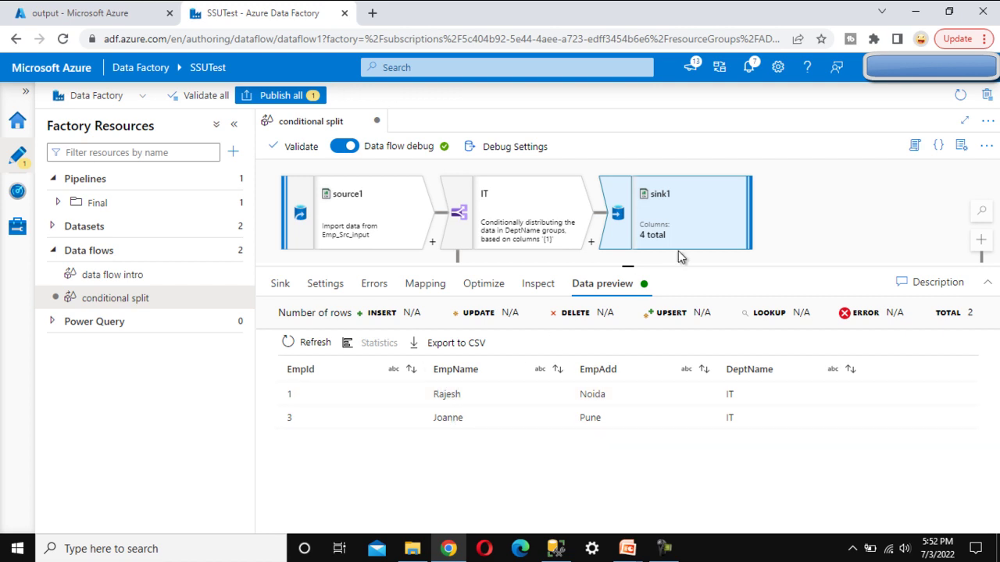
Load the data preview of sink2 to check the rows of the HR stream
{"action": "left_click_drag", "start_coordinate": [789, 240], "coordinate": [799, 163]}
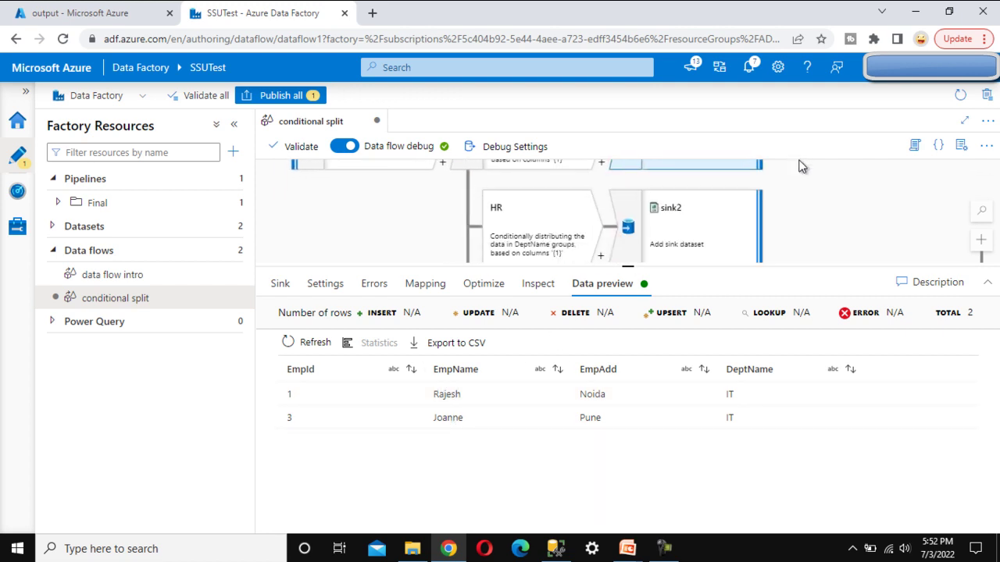
{"action": "left_click", "coordinate": [684, 235]}
{"action": "left_click", "coordinate": [613, 286]}
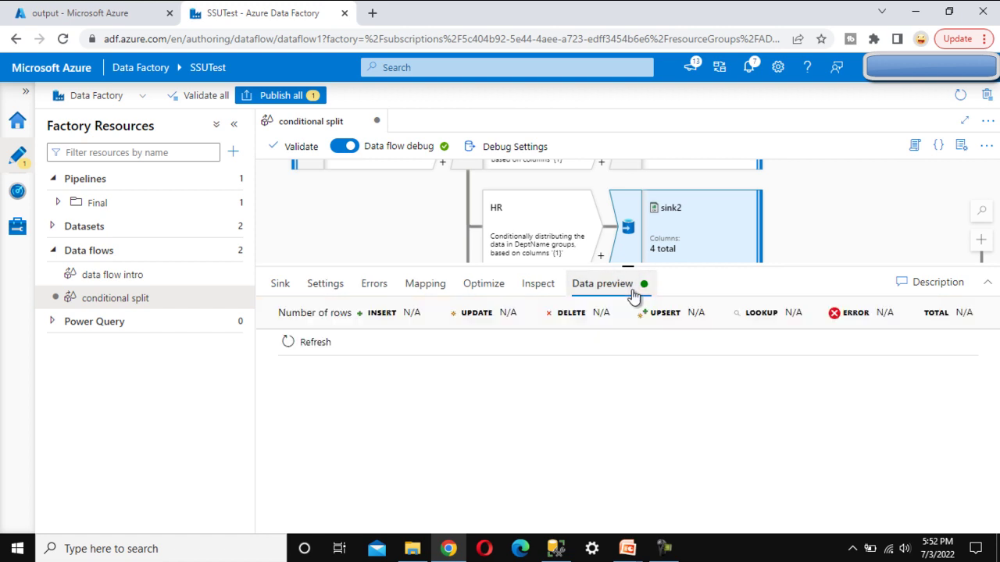
{"action": "left_click", "coordinate": [291, 347]}
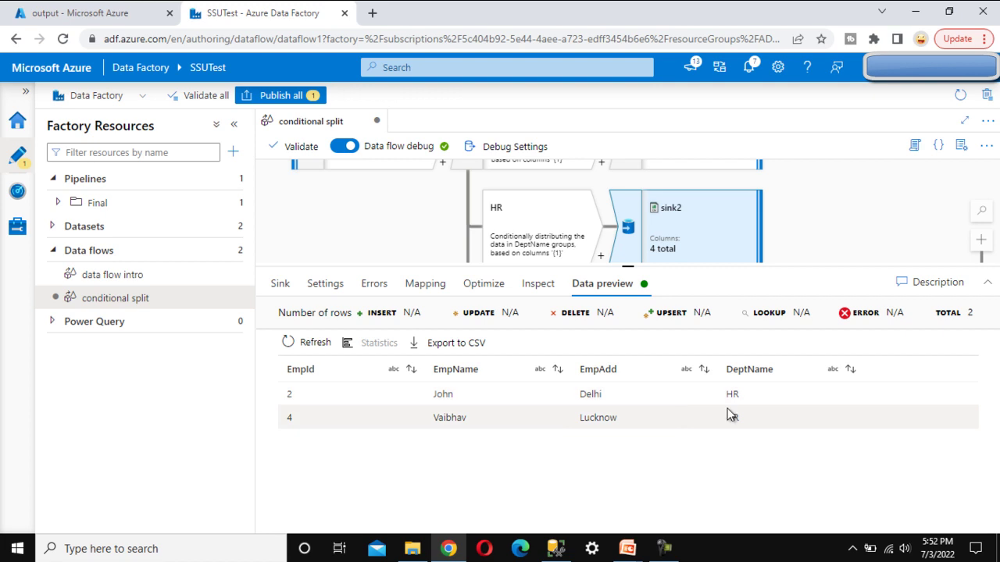
Try to publish all pending changes of the data factory
{"action": "left_click_drag", "start_coordinate": [630, 266], "coordinate": [660, 429]}
{"action": "scroll", "coordinate": [414, 313], "scroll_direction": "up", "scroll_amount": 3}
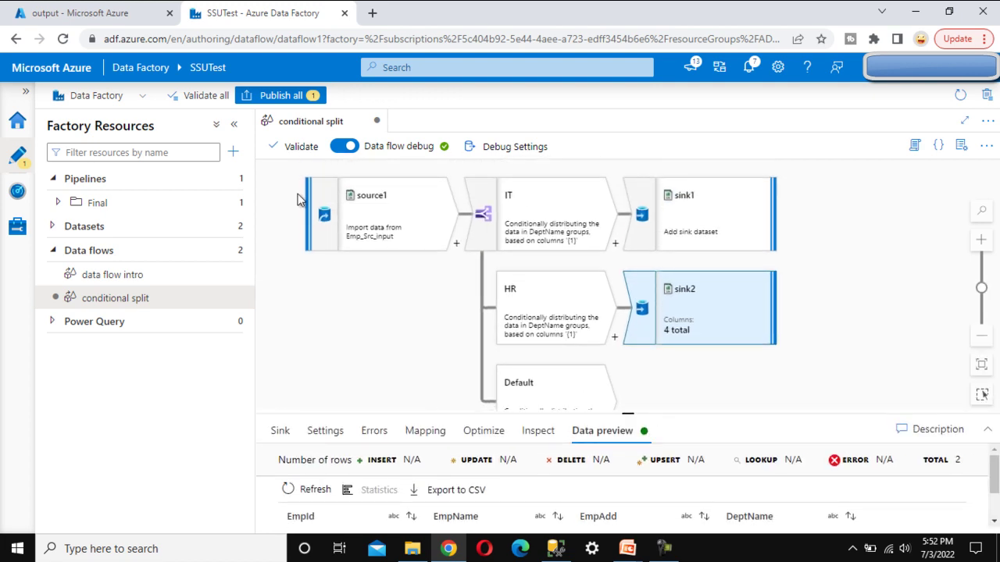
{"action": "left_click", "coordinate": [303, 95]}
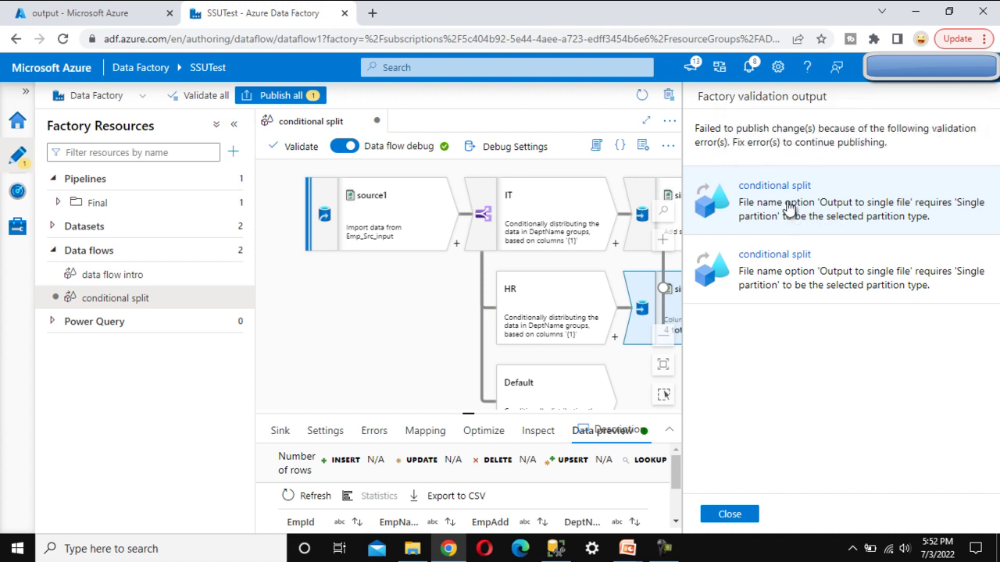
Open sink1 from the first validation error and set its partitioning to Single partition
{"action": "left_click", "coordinate": [791, 207]}
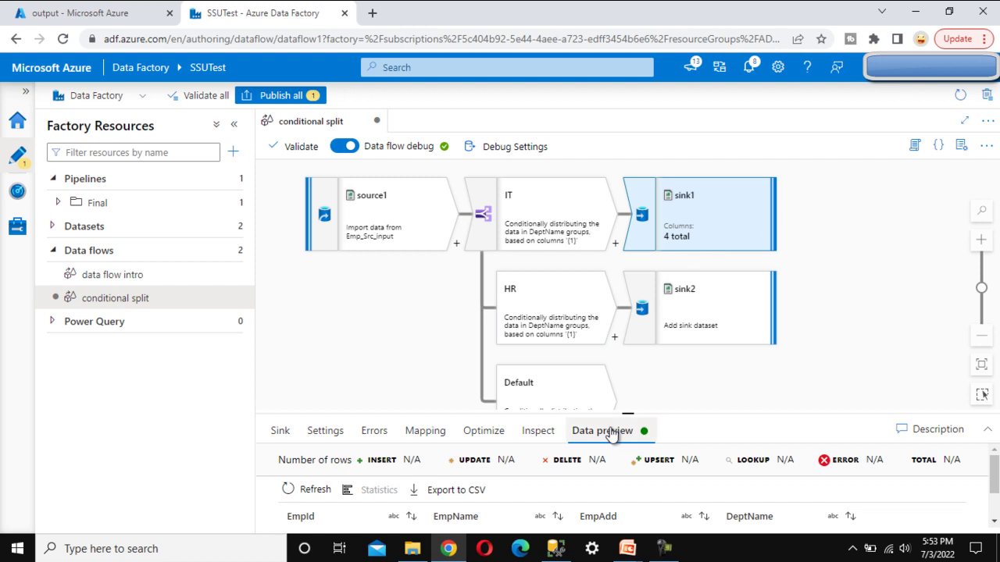
{"action": "left_click_drag", "start_coordinate": [628, 414], "coordinate": [637, 247]}
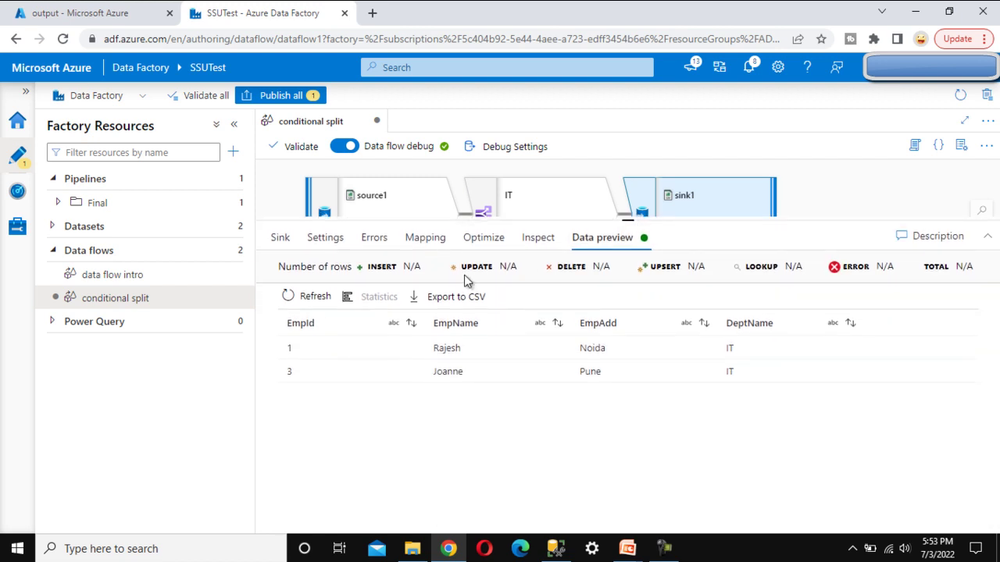
{"action": "left_click", "coordinate": [281, 239]}
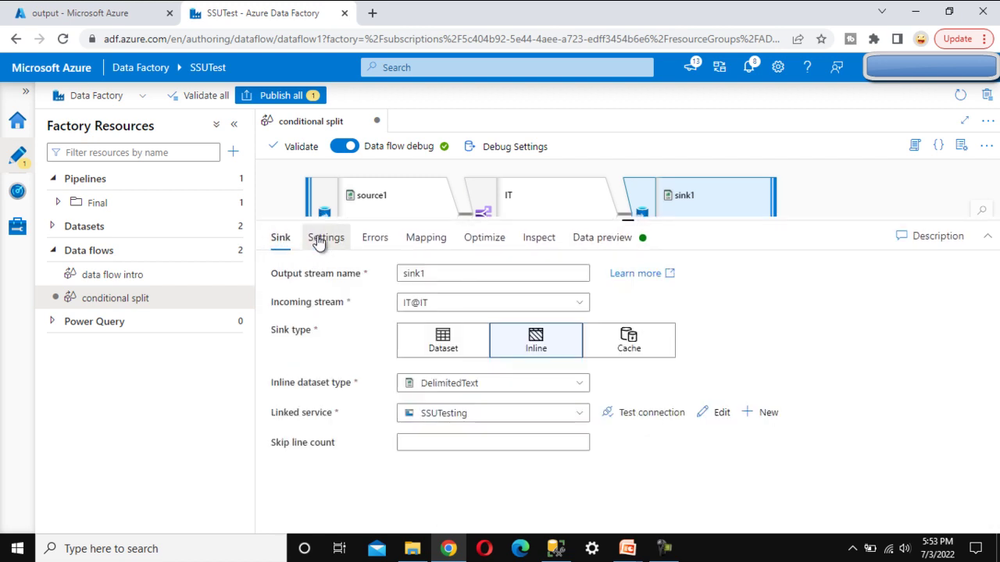
{"action": "left_click", "coordinate": [322, 238]}
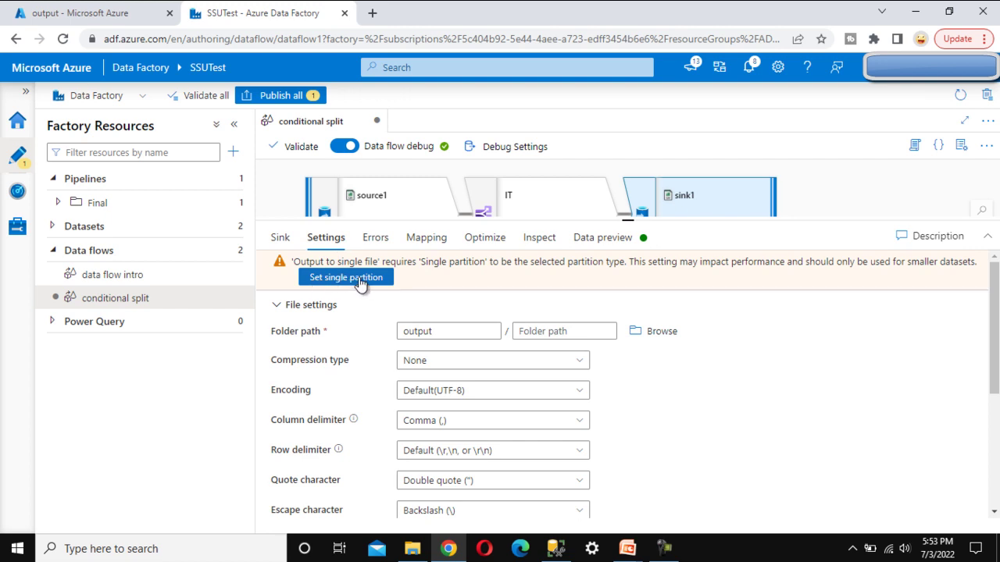
{"action": "left_click", "coordinate": [361, 281]}
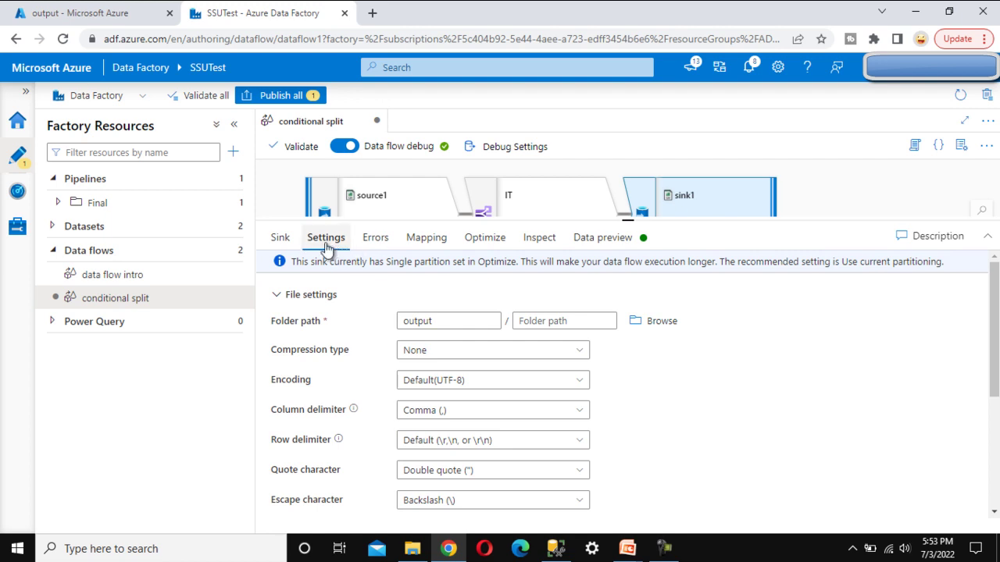
Set the partitioning of sink2 to Single partition and publish the conditional split data flow
{"action": "left_click", "coordinate": [482, 241]}
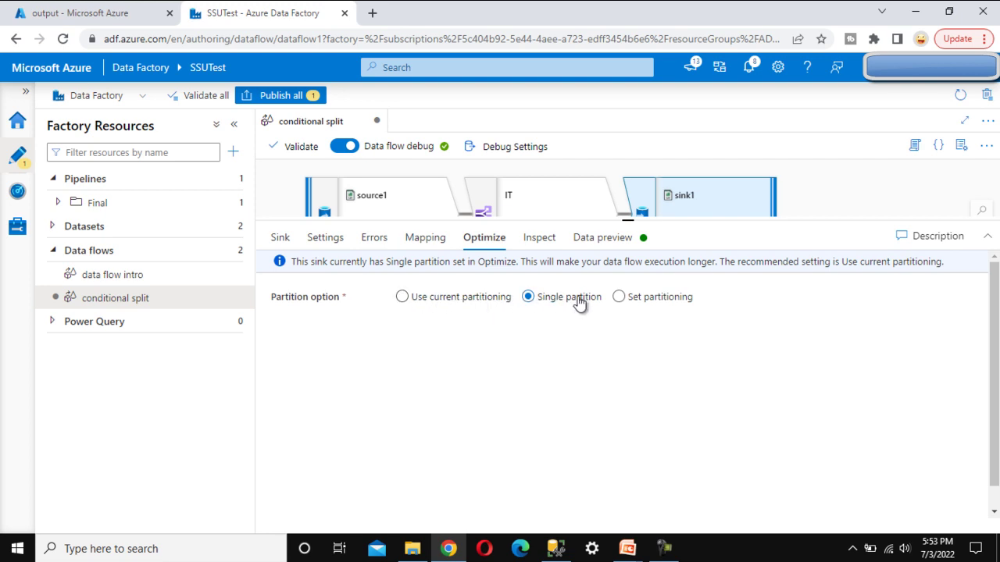
{"action": "scroll", "coordinate": [815, 179], "scroll_direction": "down", "scroll_amount": 3}
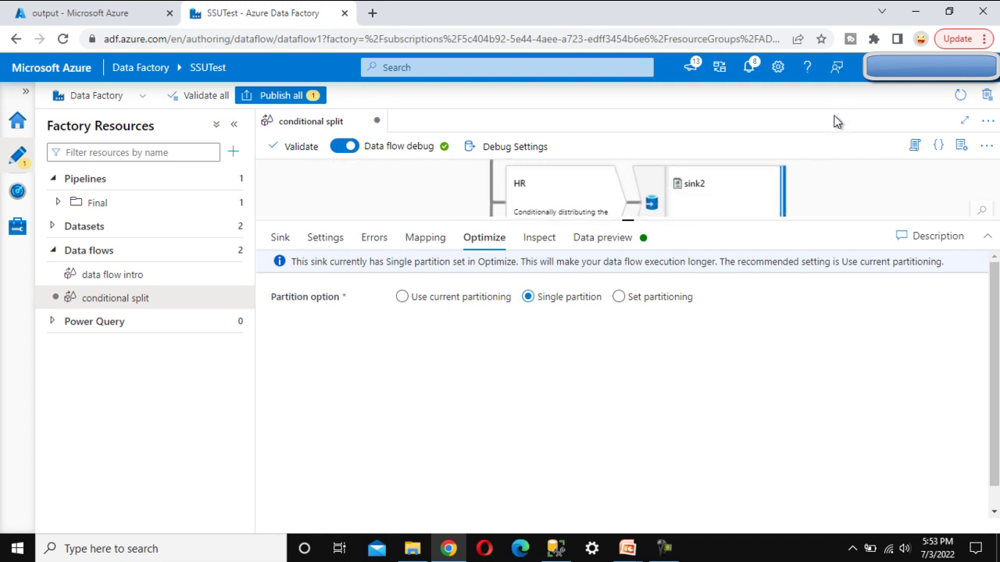
{"action": "left_click", "coordinate": [721, 194]}
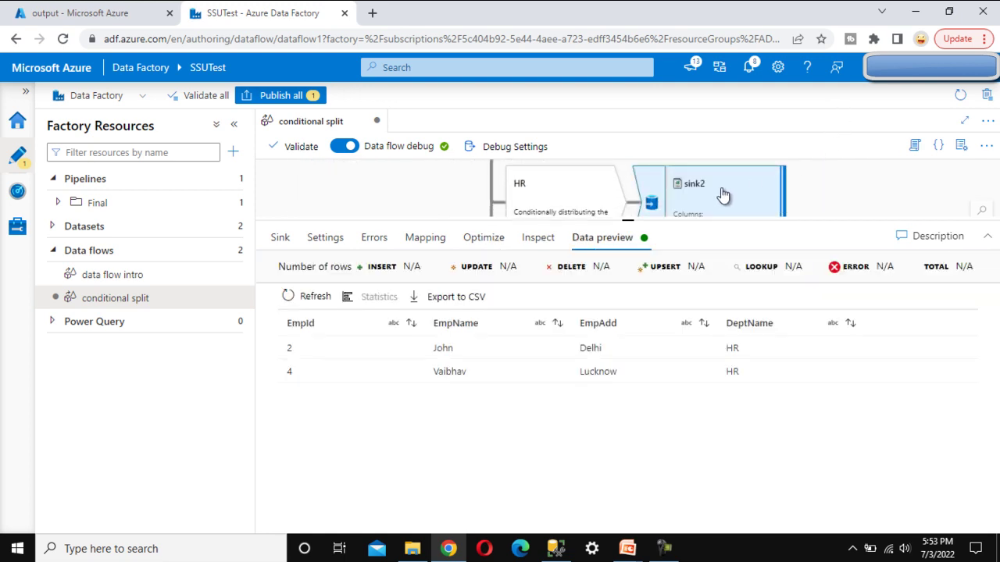
{"action": "left_click", "coordinate": [471, 240]}
{"action": "left_click", "coordinate": [534, 278]}
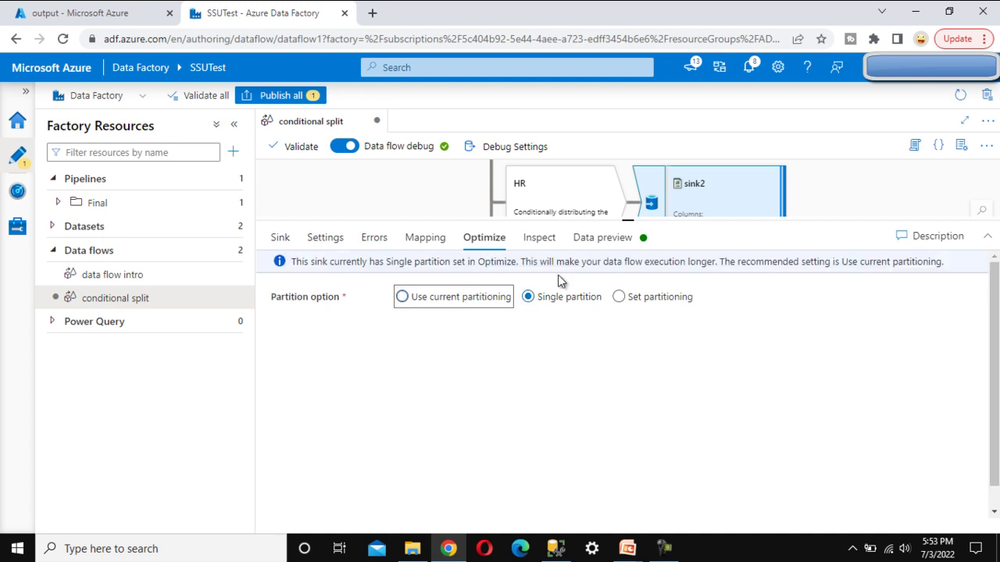
{"action": "left_click", "coordinate": [286, 97]}
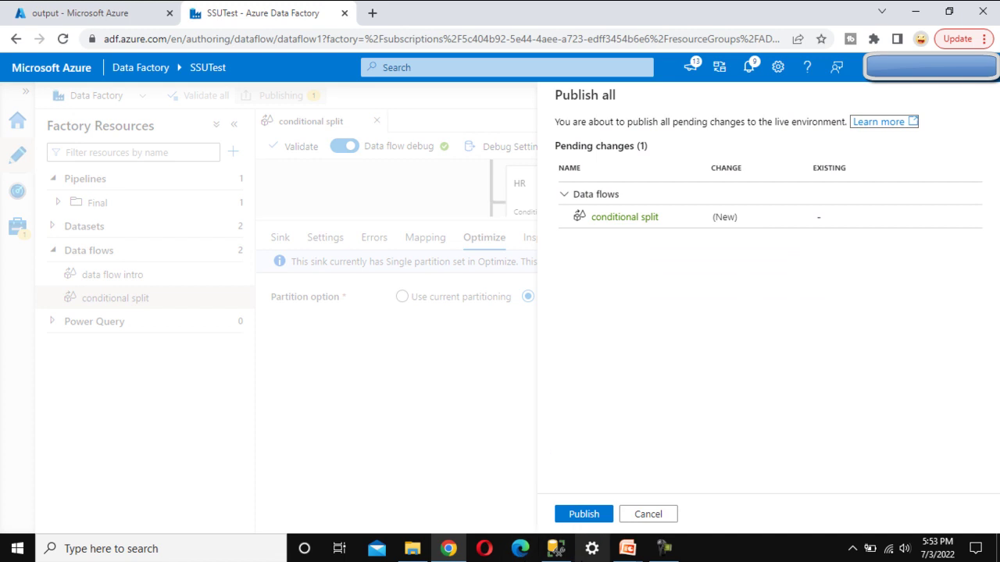
{"action": "left_click", "coordinate": [582, 516]}
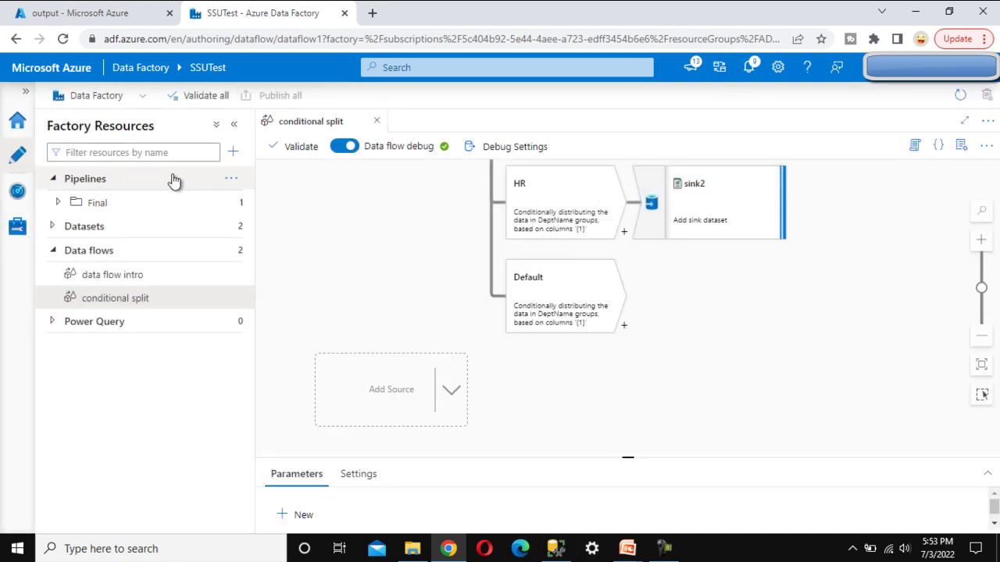
Create a new pipeline, hide its properties, and add a Data flow activity to its canvas
{"action": "left_click", "coordinate": [231, 180]}
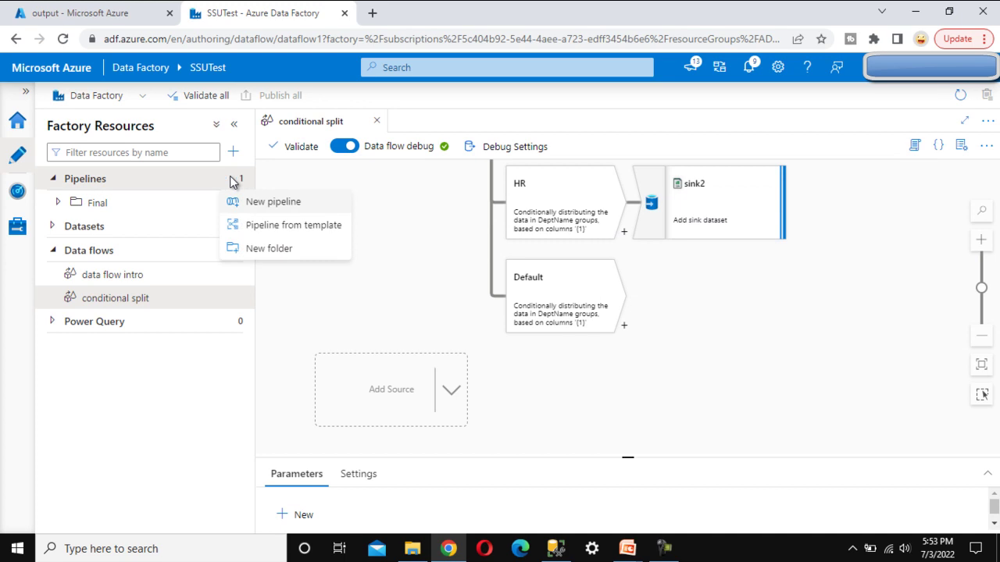
{"action": "left_click", "coordinate": [263, 205]}
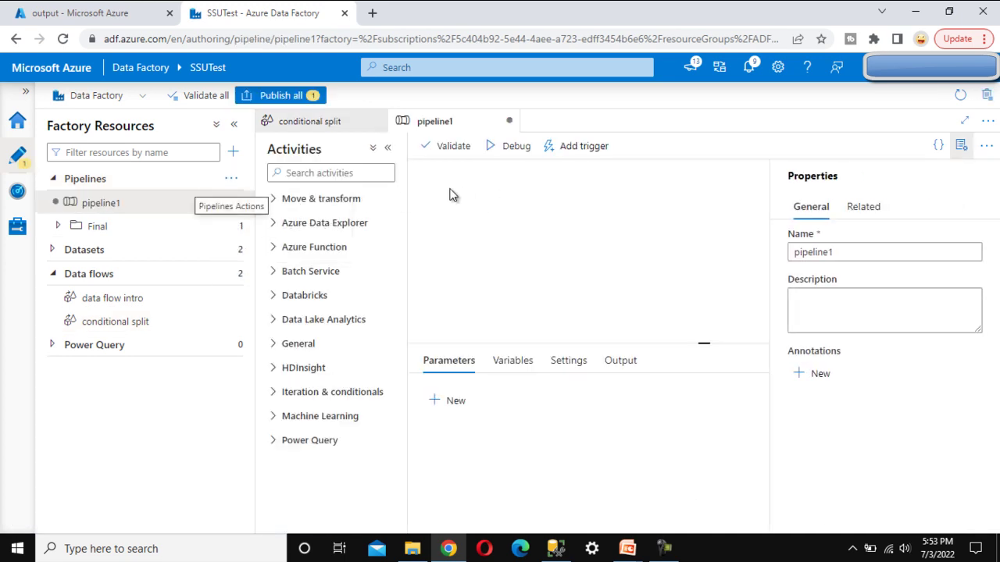
{"action": "left_click", "coordinate": [961, 150]}
{"action": "left_click", "coordinate": [328, 173]}
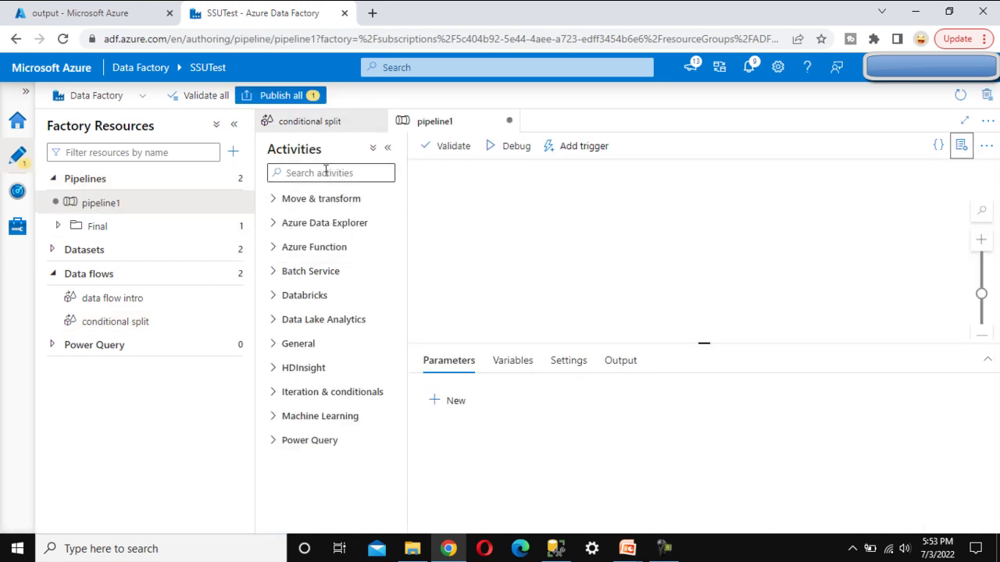
{"action": "type", "text": "da"}
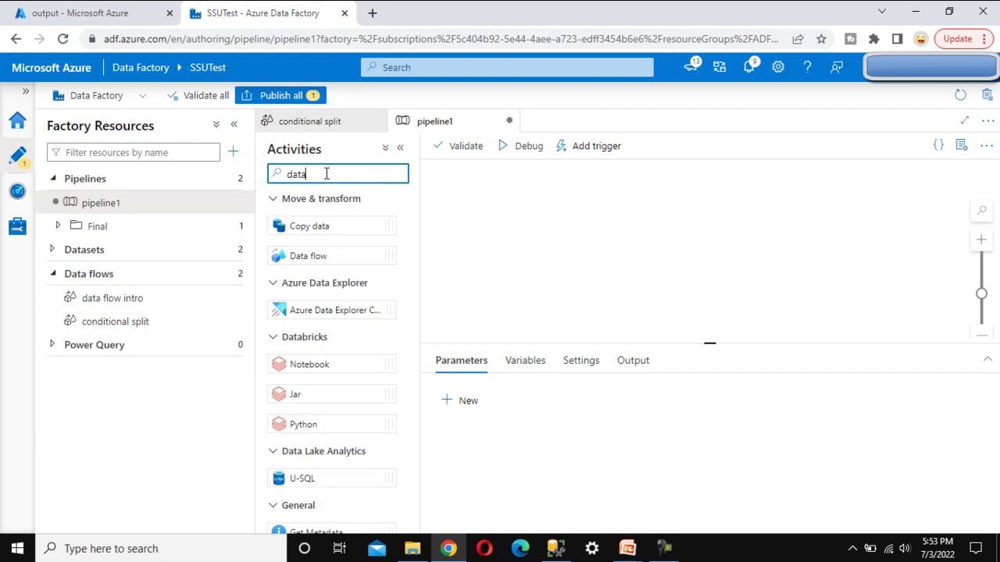
{"action": "type", "text": "ta"}
{"action": "left_click_drag", "start_coordinate": [309, 256], "coordinate": [556, 208]}
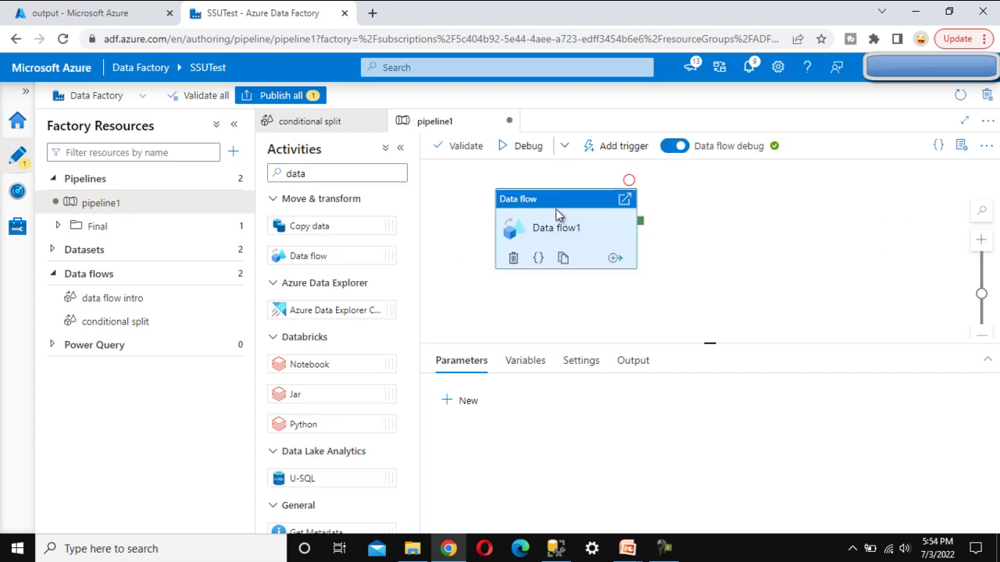
Assign the conditional split data flow to the activity and run the pipeline in debug mode, refreshing its run status
{"action": "left_click", "coordinate": [517, 360]}
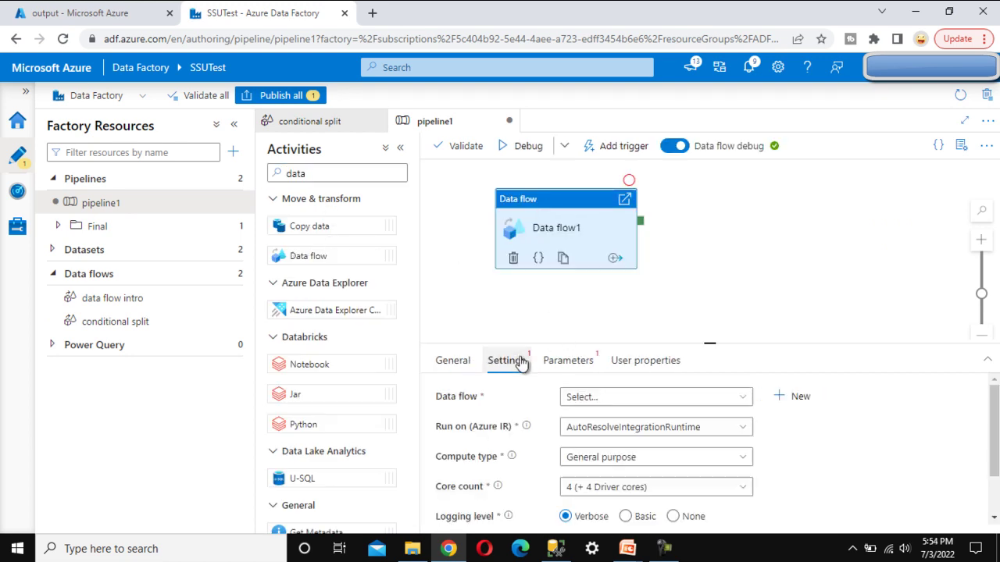
{"action": "left_click", "coordinate": [614, 400]}
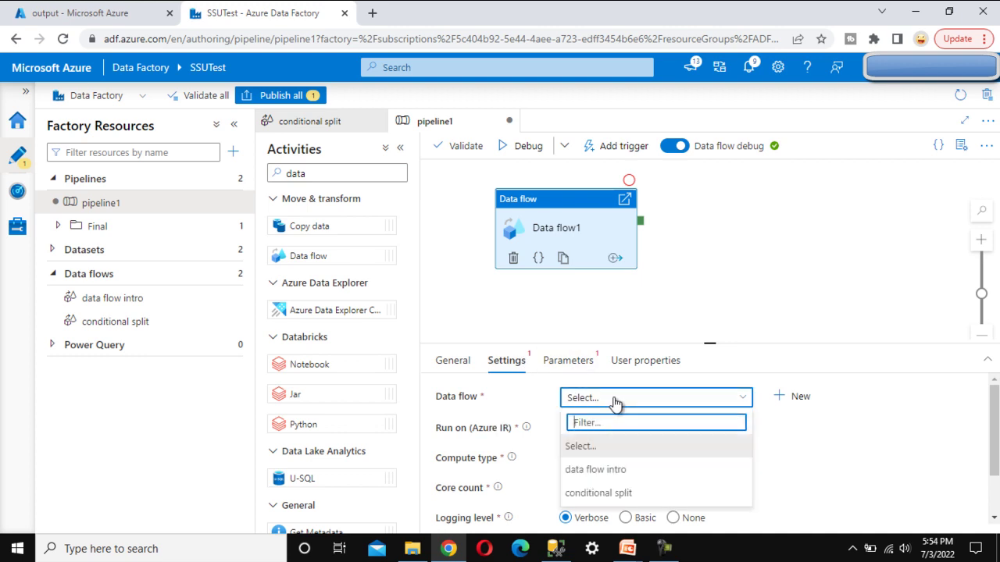
{"action": "left_click", "coordinate": [599, 494]}
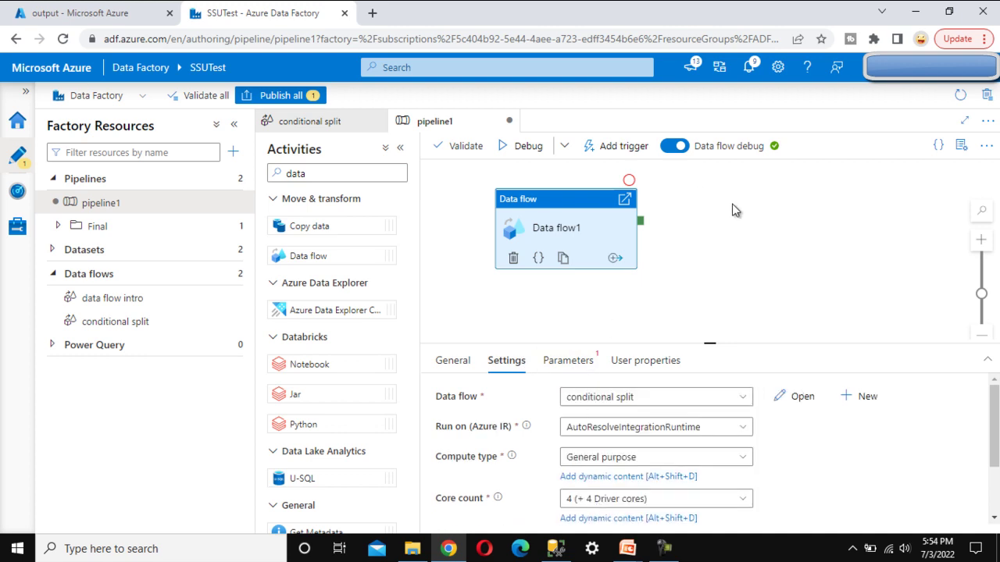
{"action": "left_click", "coordinate": [515, 146]}
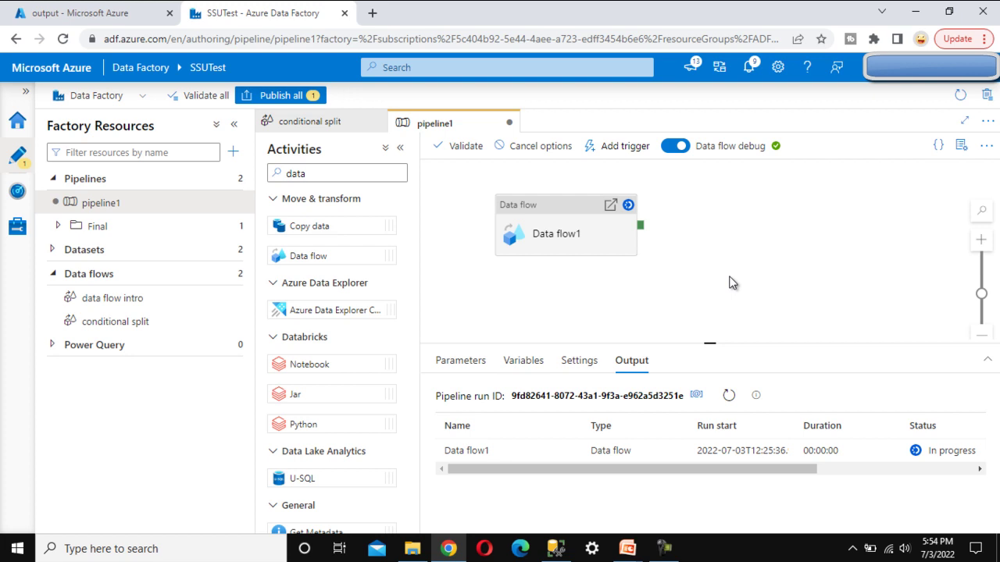
{"action": "left_click", "coordinate": [729, 397]}
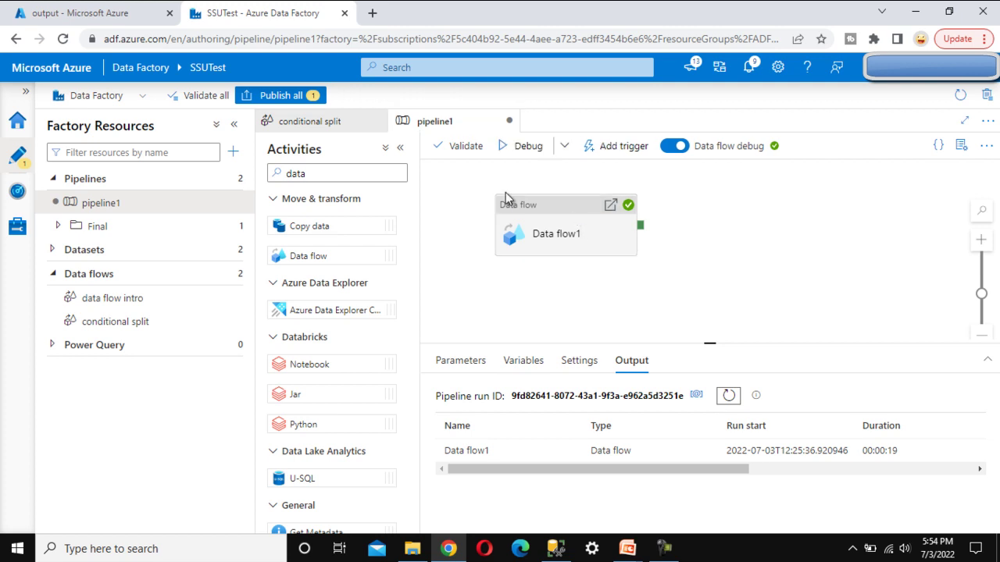
Switch to the Azure portal, refresh the output container and view the contents of the HR and IT blobs
{"action": "left_click", "coordinate": [83, 16]}
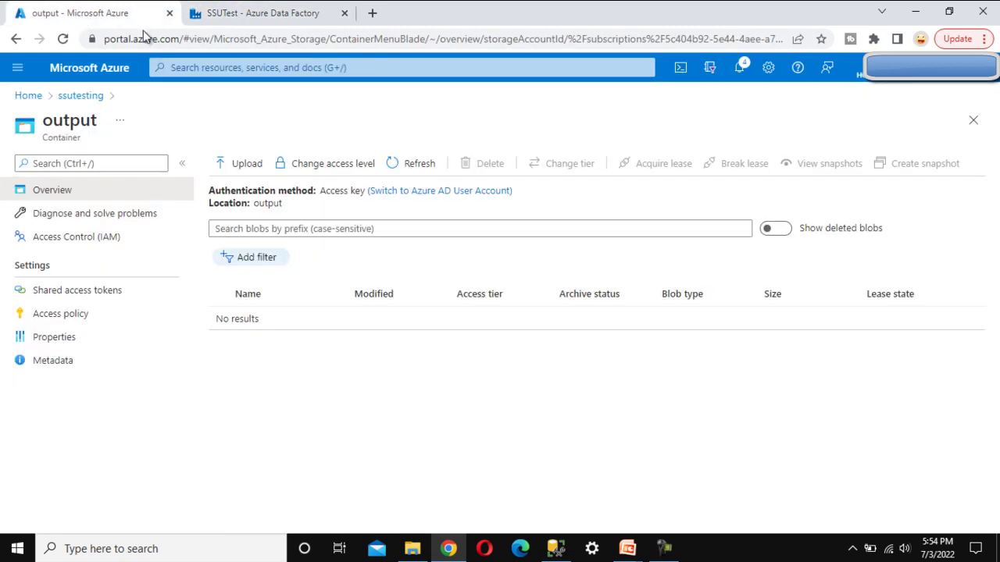
{"action": "left_click", "coordinate": [415, 164]}
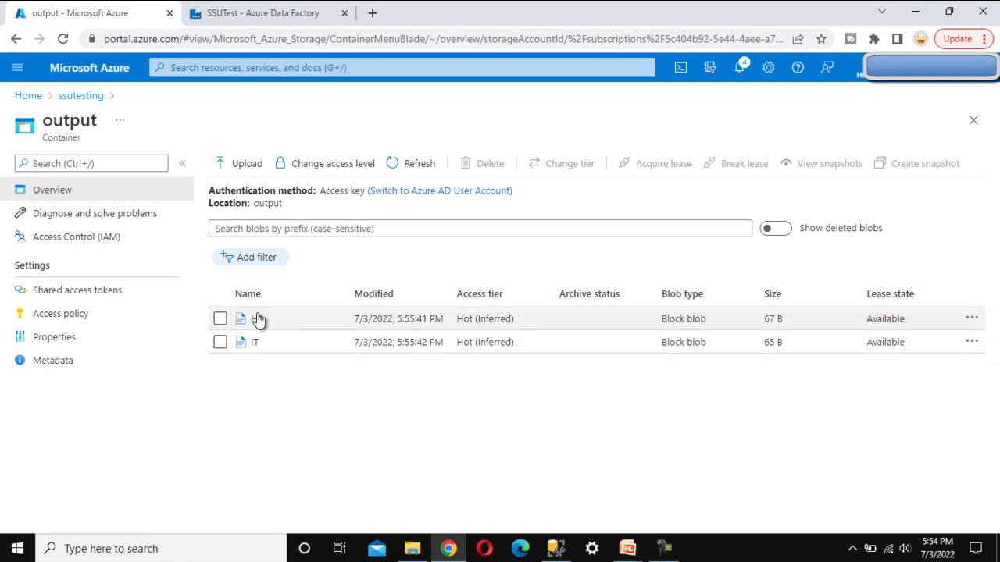
{"action": "left_click", "coordinate": [255, 319]}
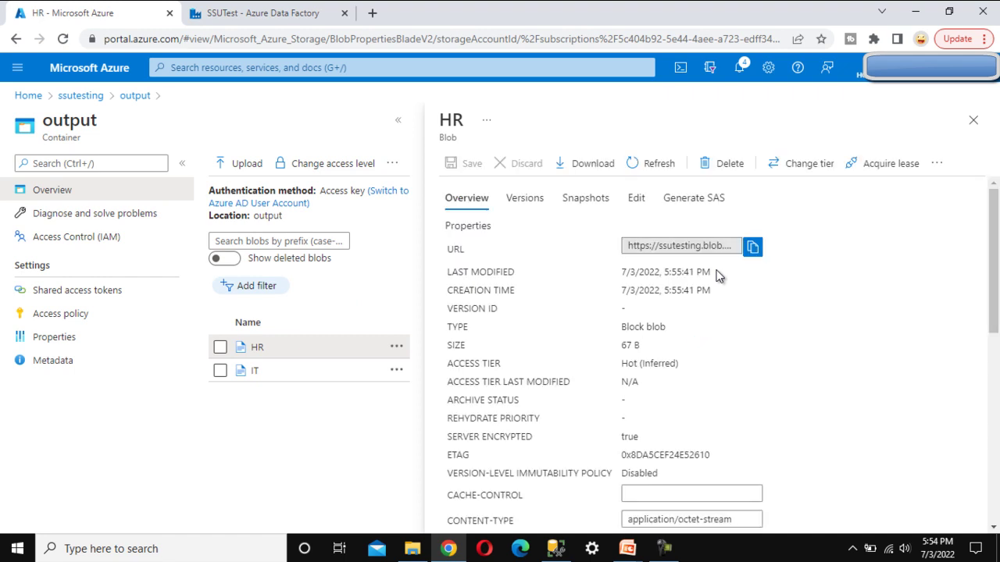
{"action": "left_click", "coordinate": [639, 200]}
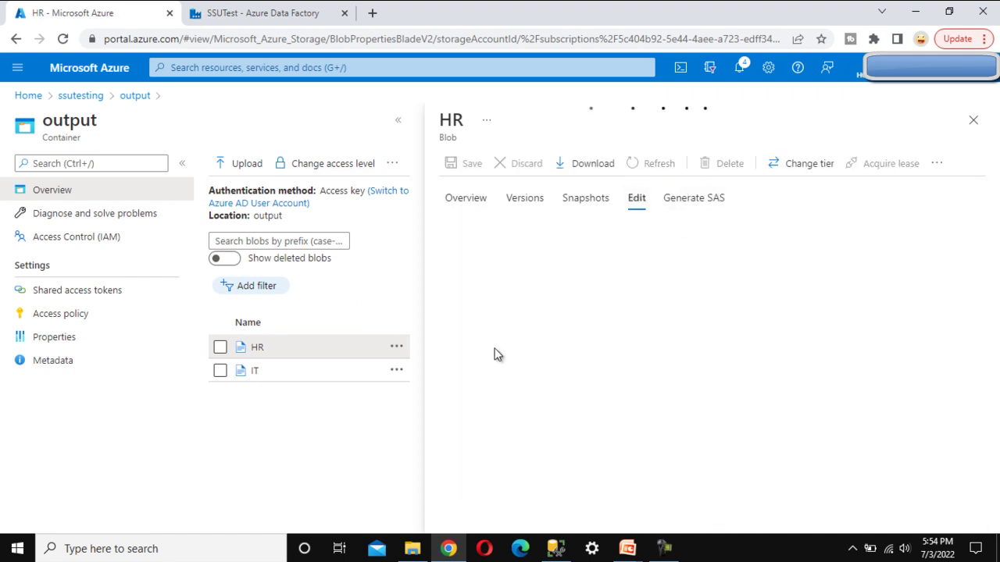
{"action": "left_click", "coordinate": [269, 374]}
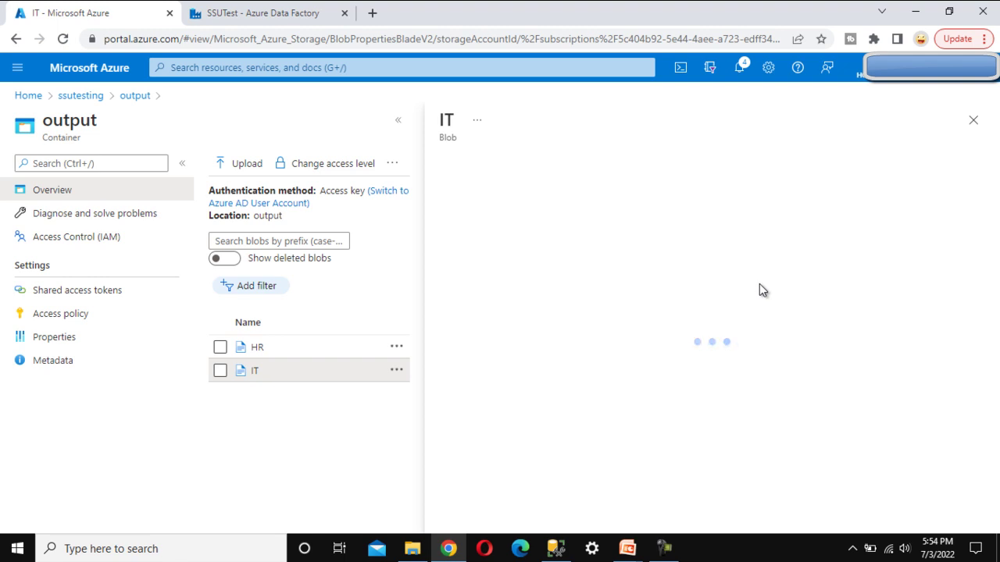
{"action": "left_click", "coordinate": [637, 199]}
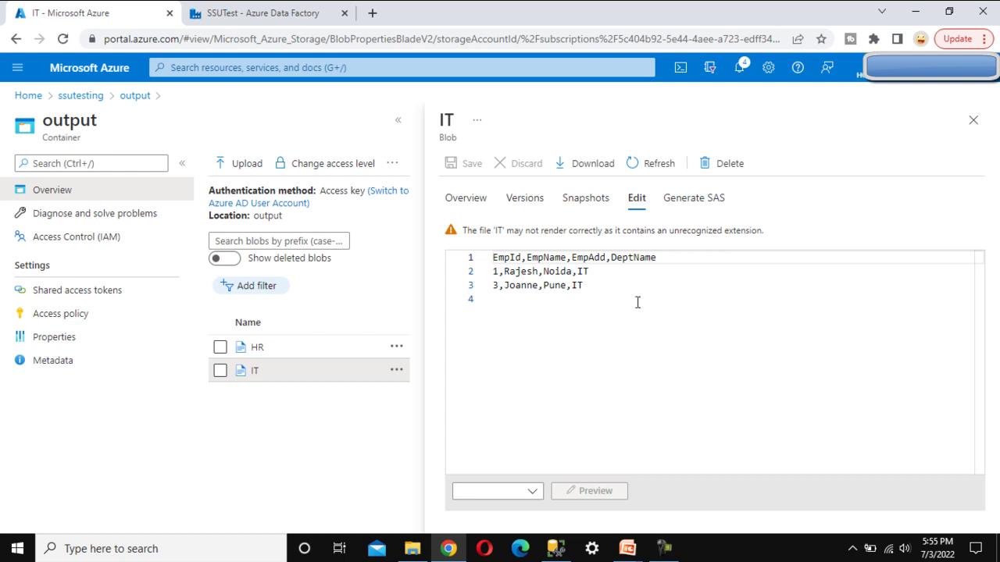
Return to the conditional split data flow in Data Factory and review its IT, HR and Default streams and their sinks
{"action": "left_click", "coordinate": [263, 13]}
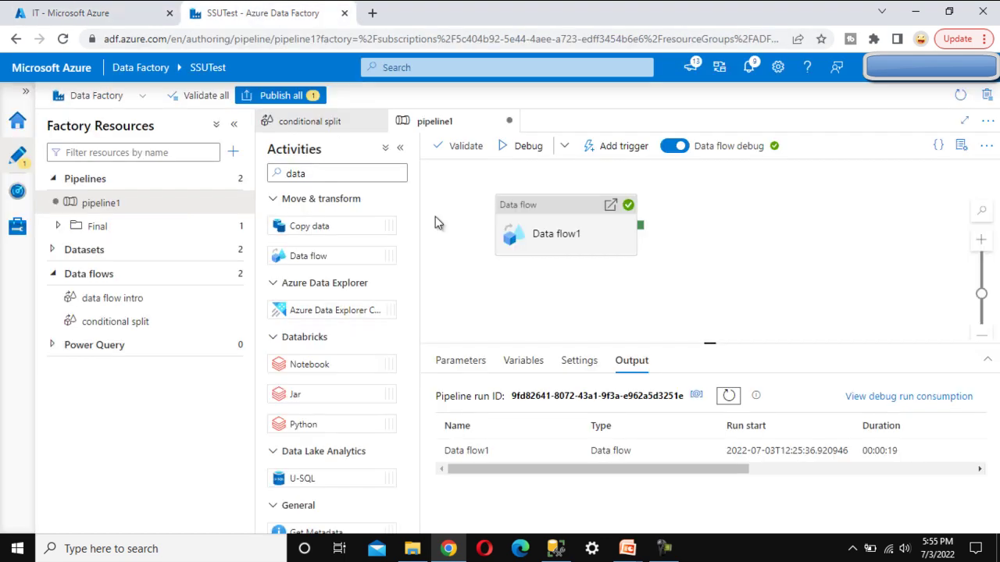
{"action": "left_click", "coordinate": [324, 122]}
{"action": "left_click_drag", "start_coordinate": [849, 193], "coordinate": [850, 319]}
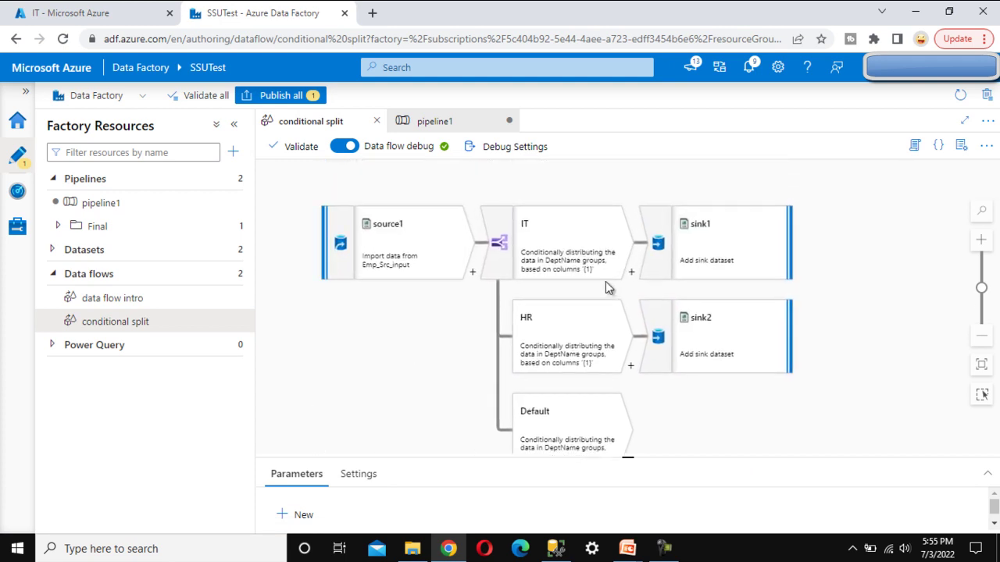
{"action": "left_click_drag", "start_coordinate": [875, 348], "coordinate": [864, 214]}
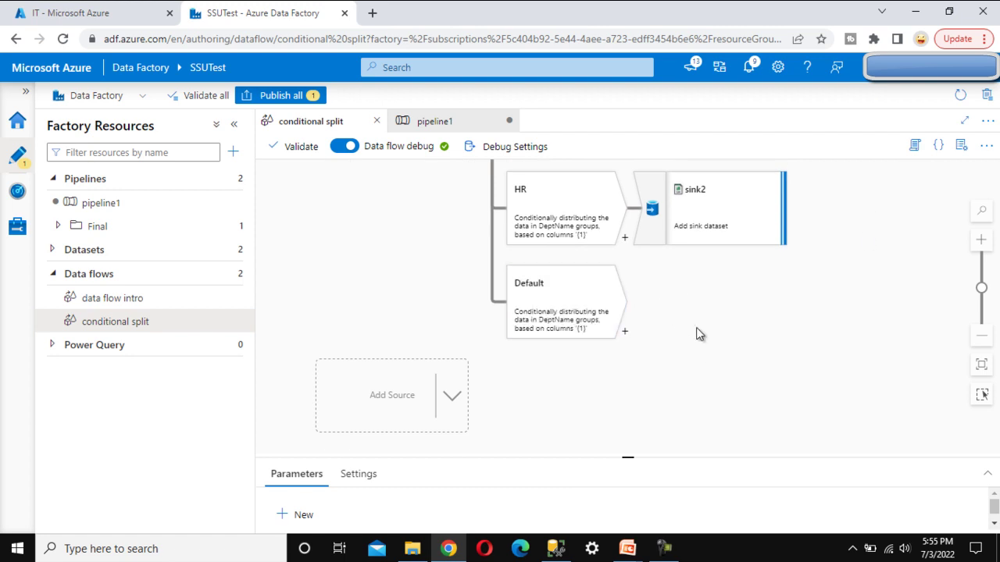
{"action": "left_click_drag", "start_coordinate": [700, 346], "coordinate": [709, 260]}
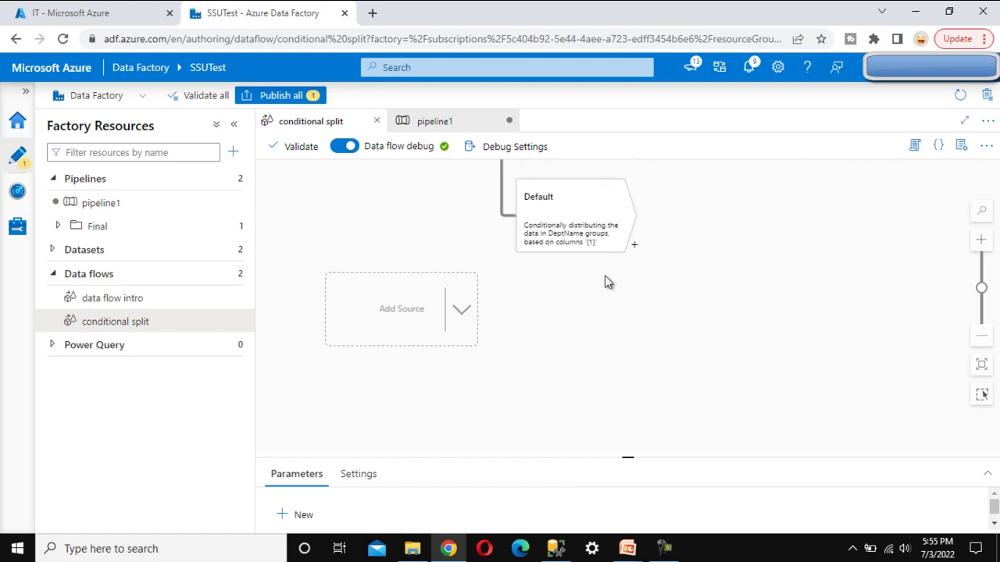
{"action": "scroll", "coordinate": [730, 335], "scroll_direction": "up", "scroll_amount": 3}
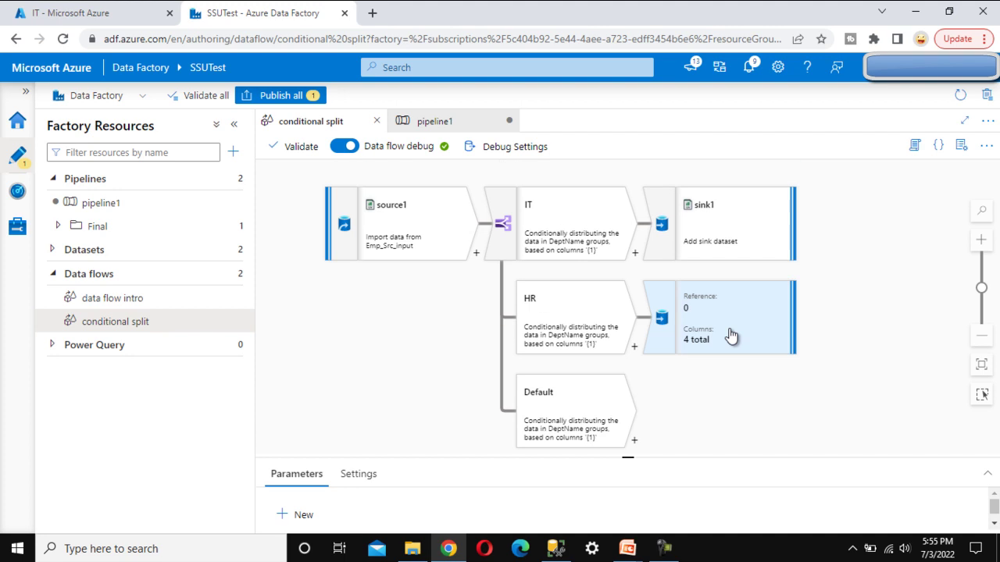